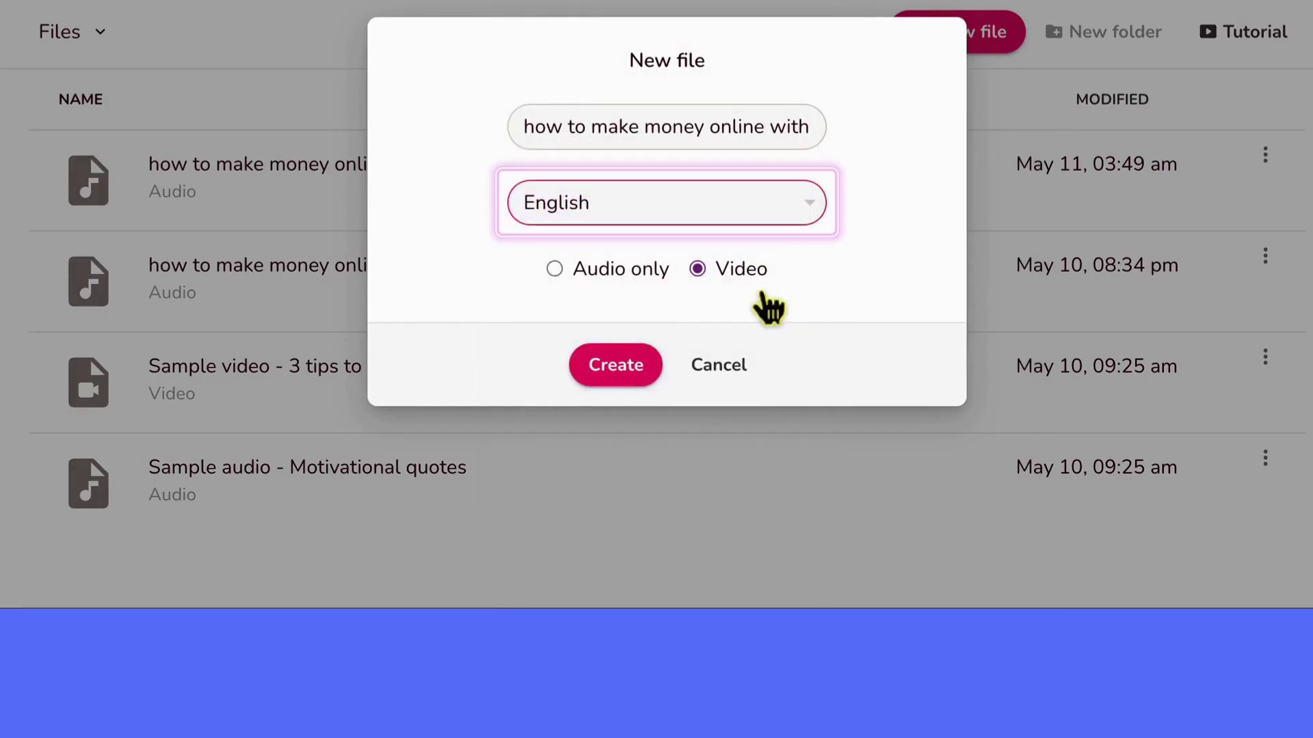
Step: Create the new English file "how to make money online with…" as Audio only
click(578, 281)
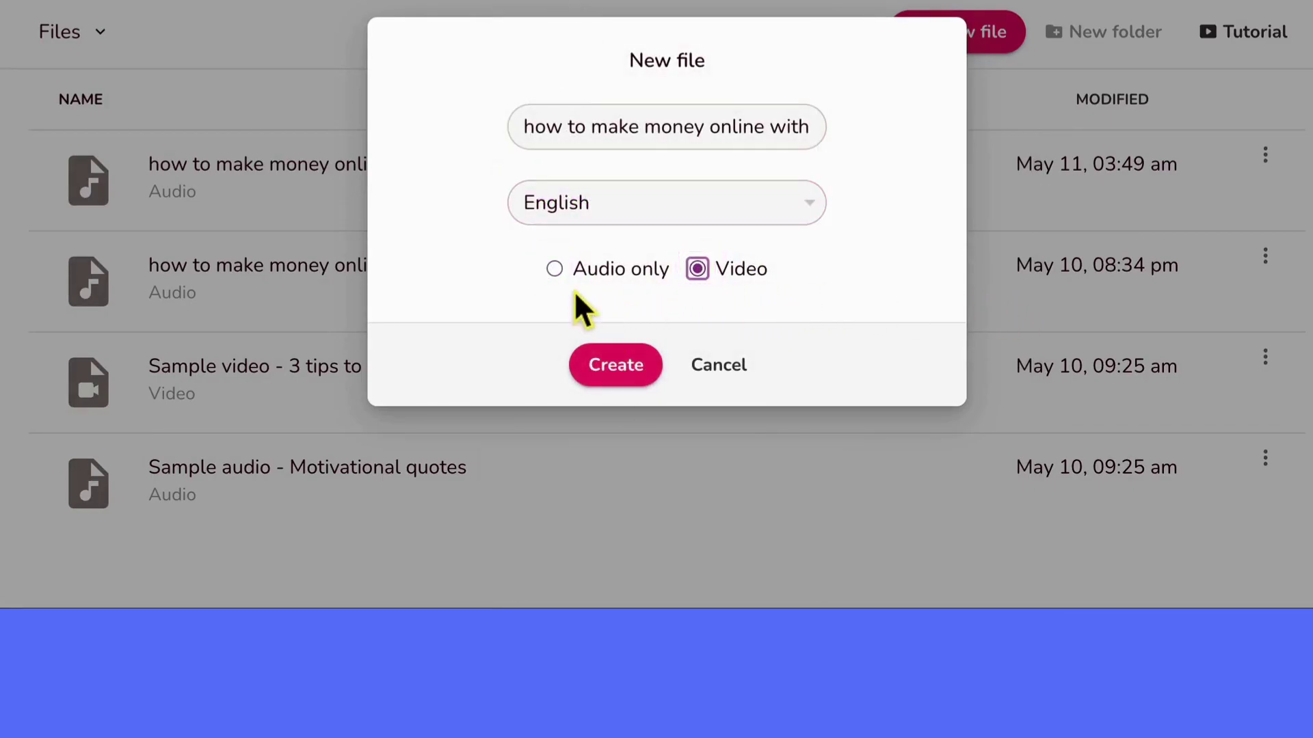
click(609, 365)
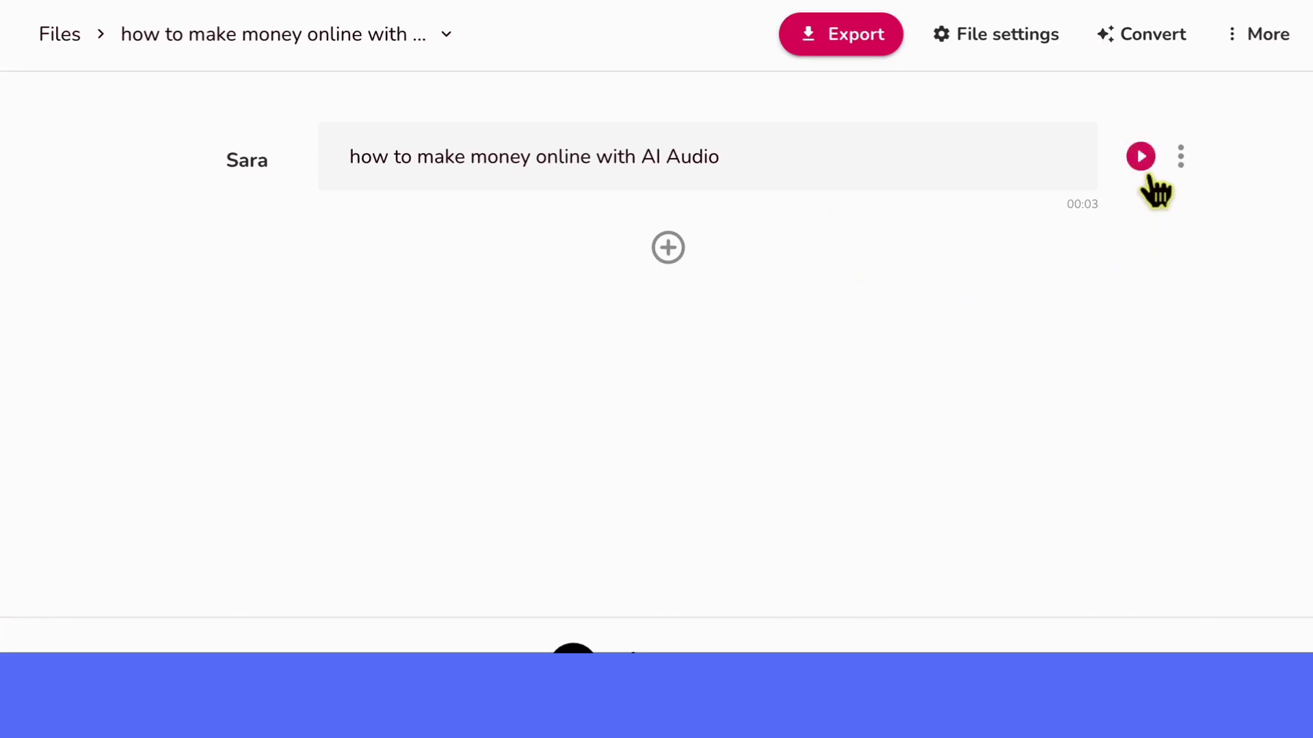
Step: Review the section's options and the available voices and voice styles, leaving the Sara voice selected
click(1193, 176)
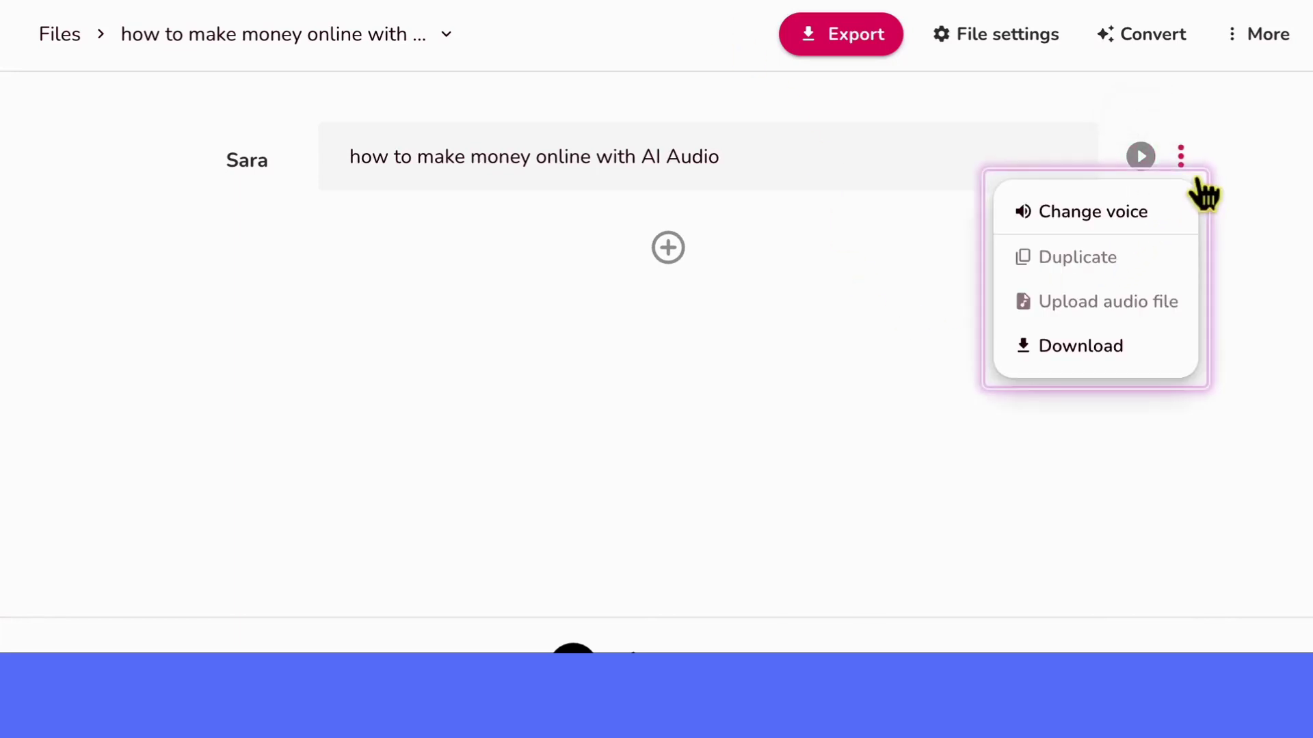
click(825, 277)
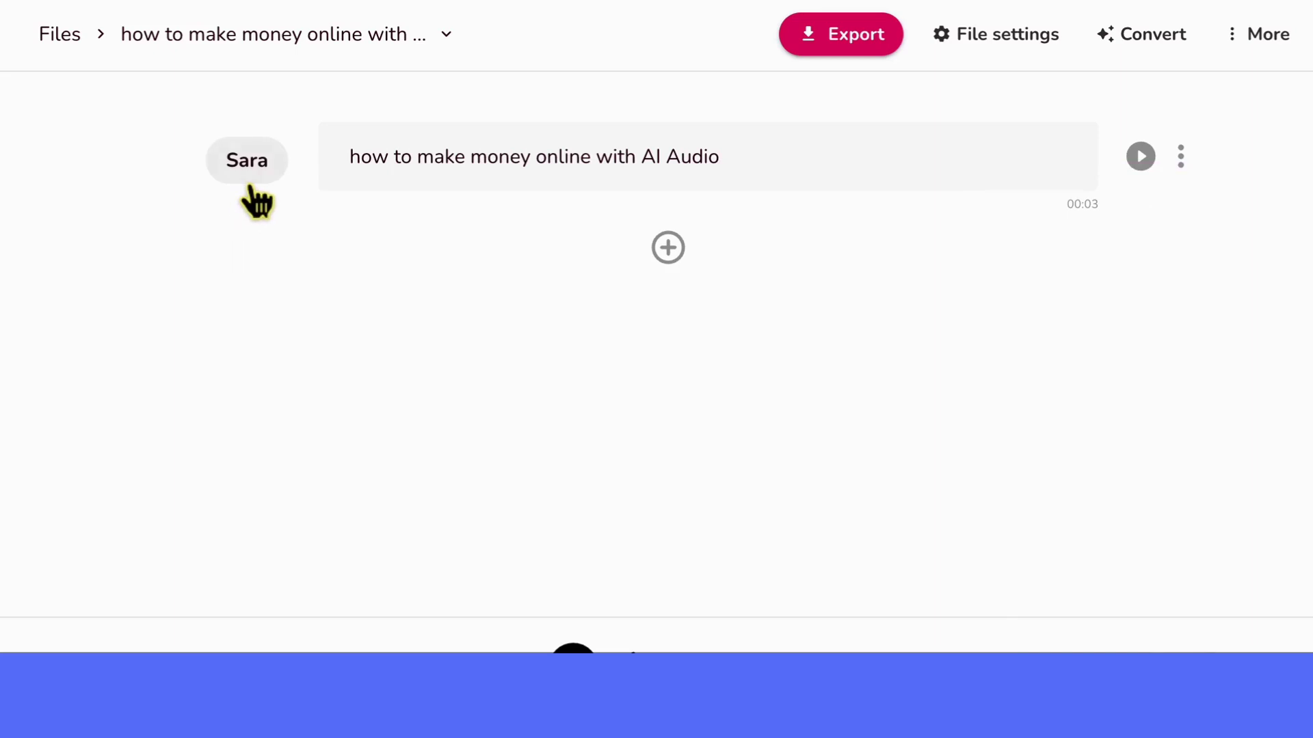
click(249, 180)
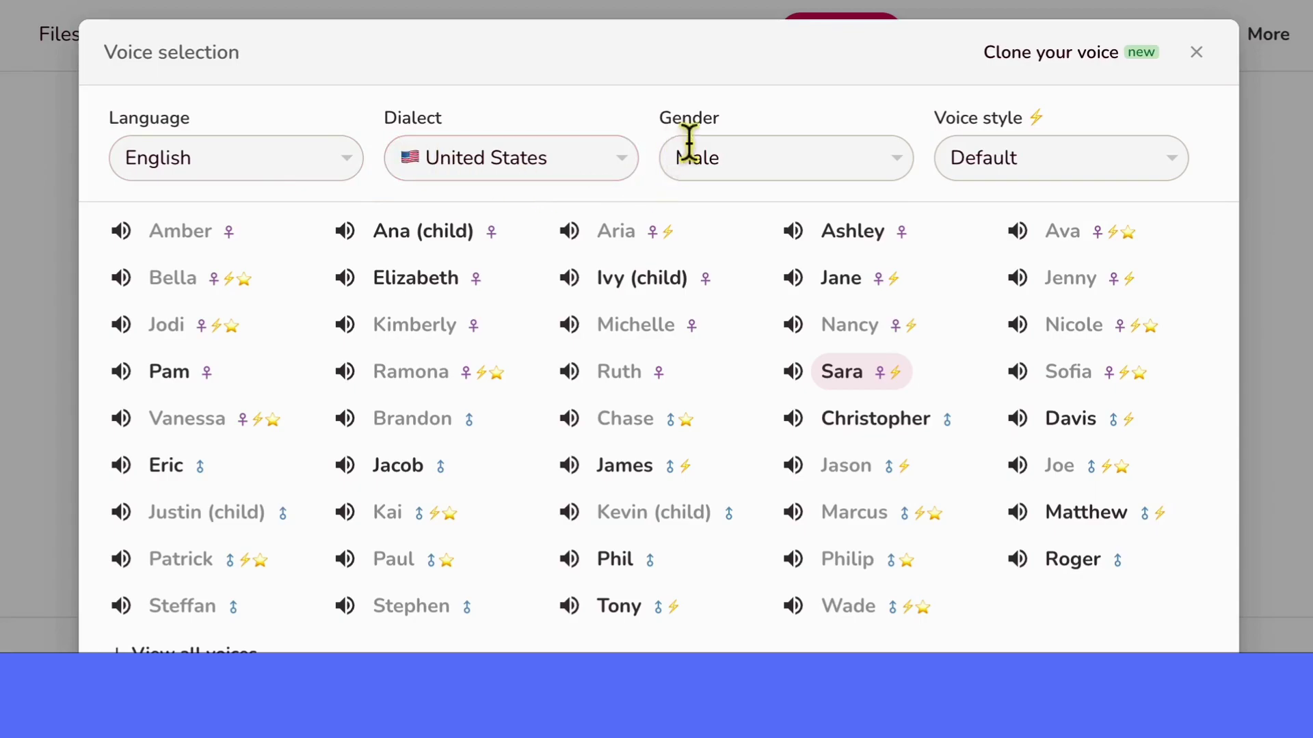
click(1111, 160)
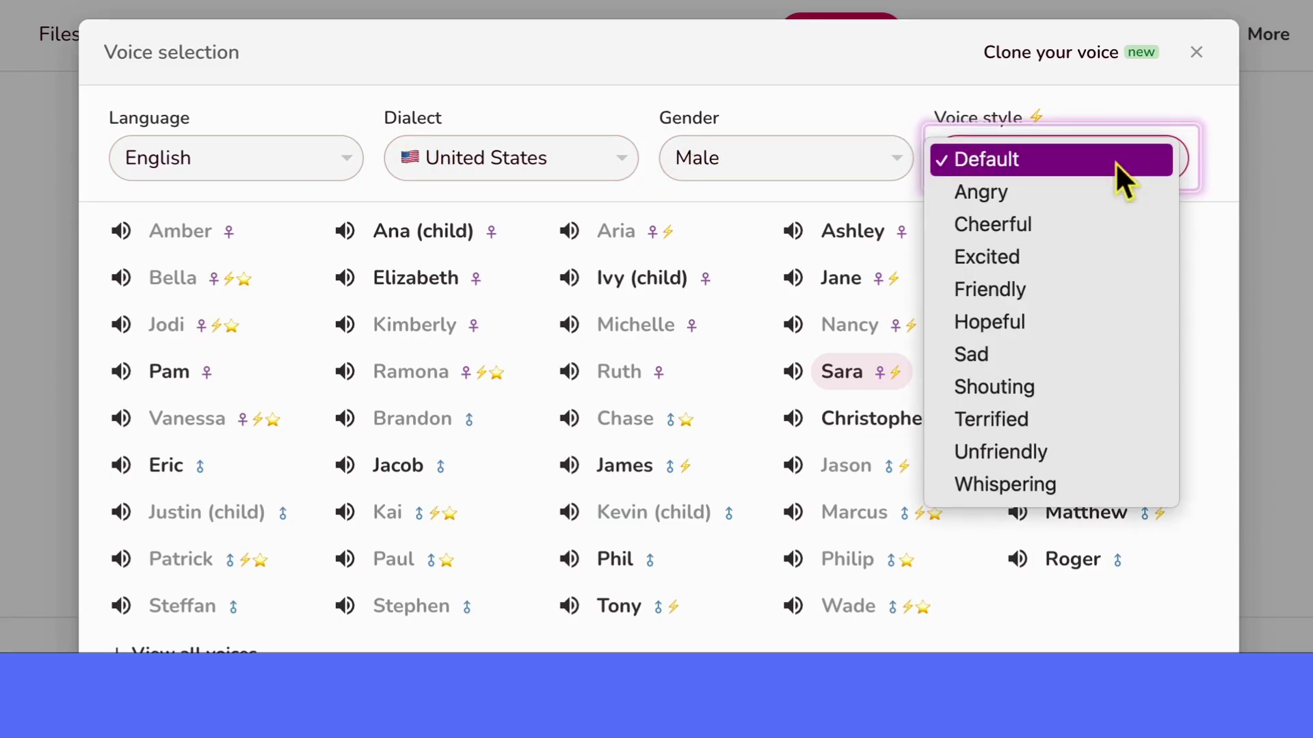
click(1204, 206)
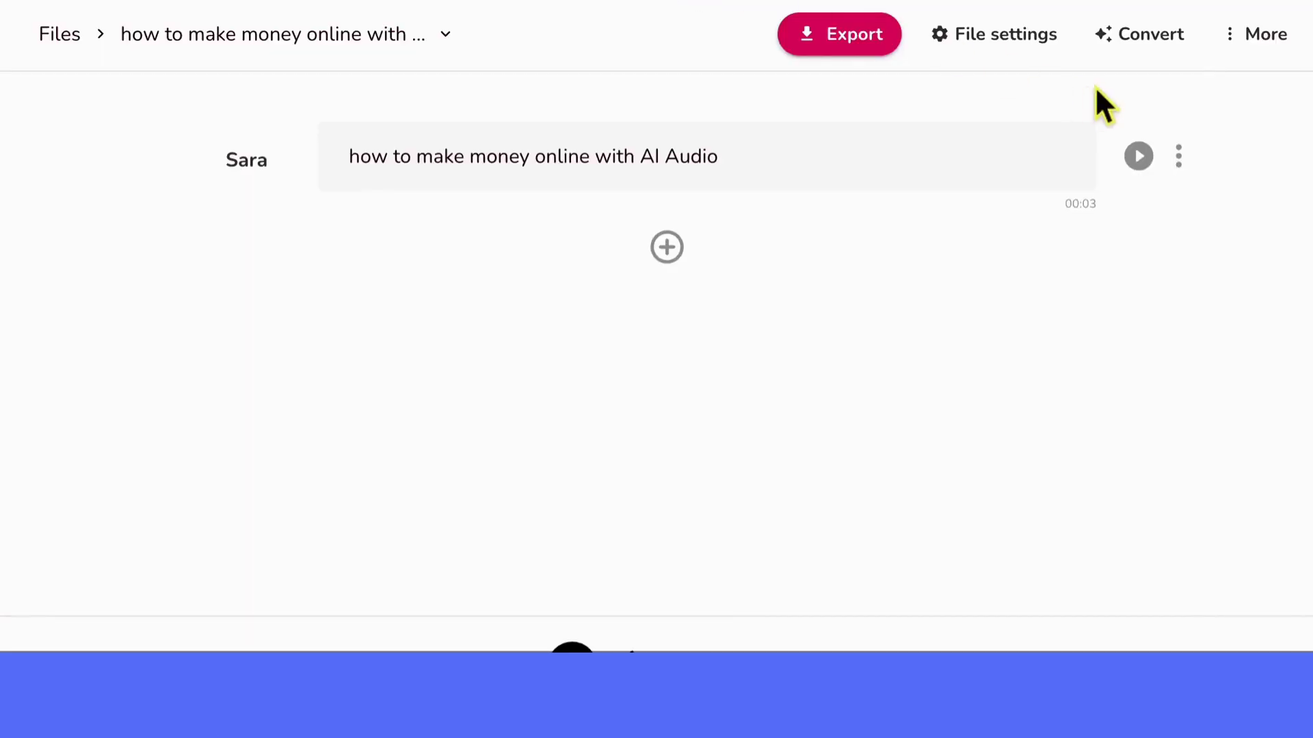
Step: Submit an Idea to audio conversion for "How to make money online using AI" in English with Default style and Short length
click(1181, 55)
click(1168, 83)
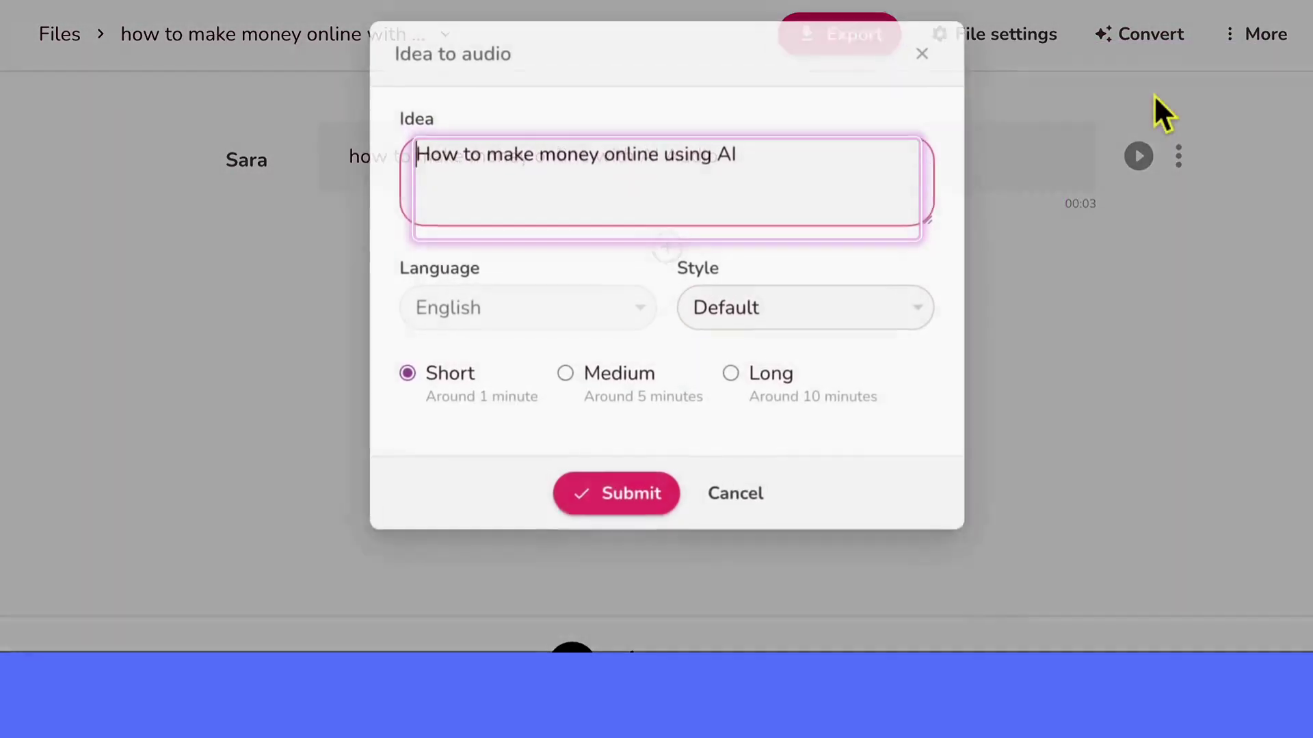
click(797, 168)
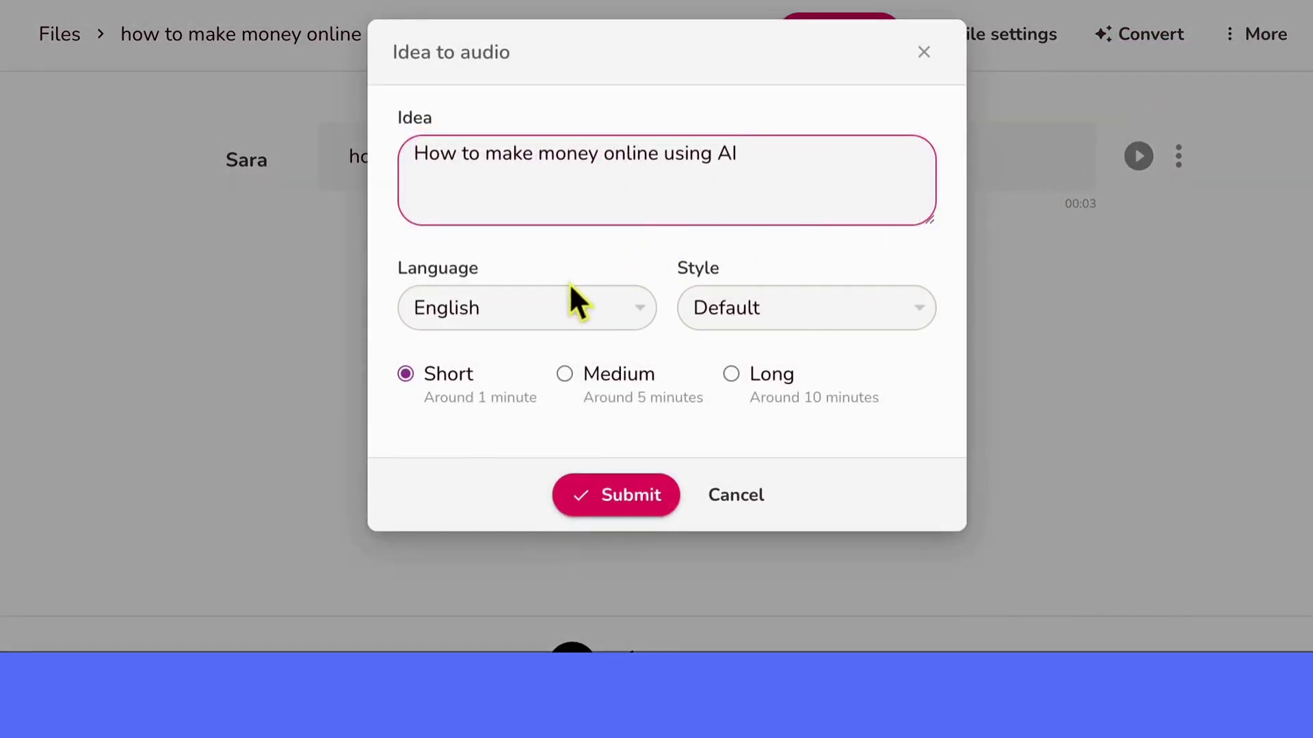
click(577, 321)
click(752, 321)
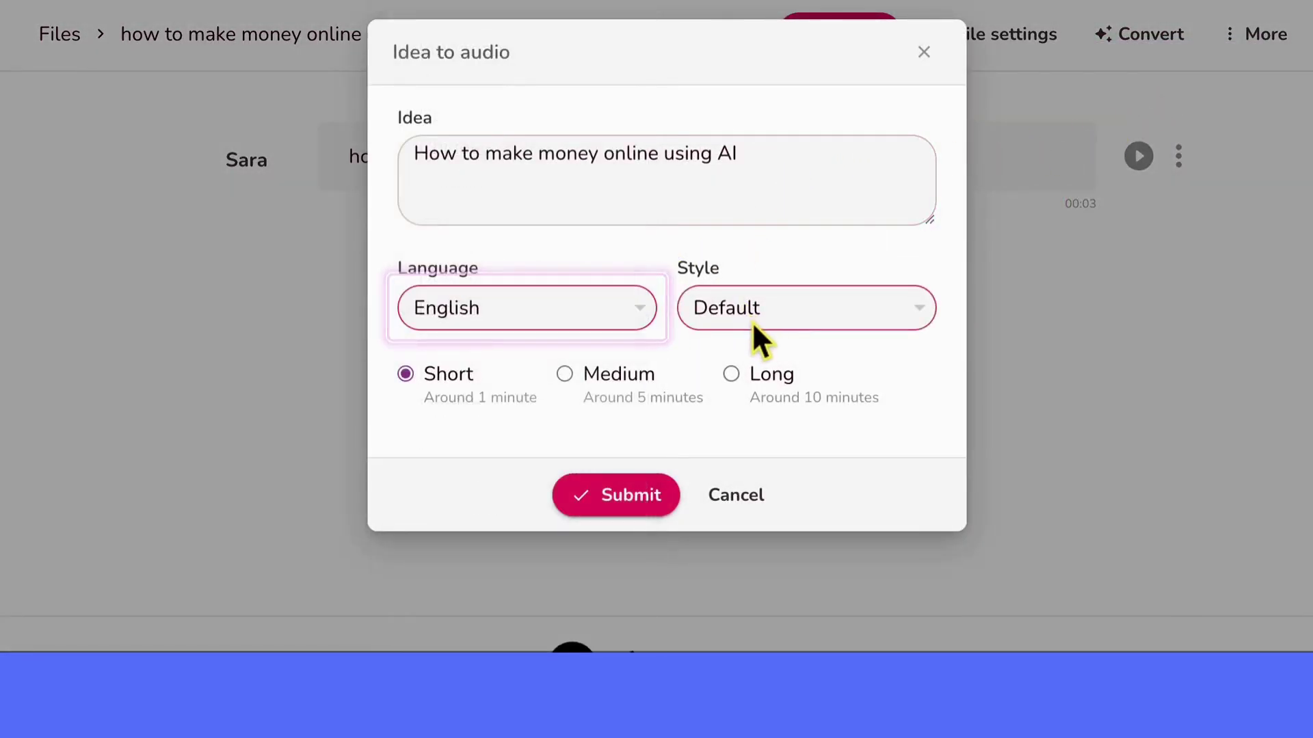
click(840, 322)
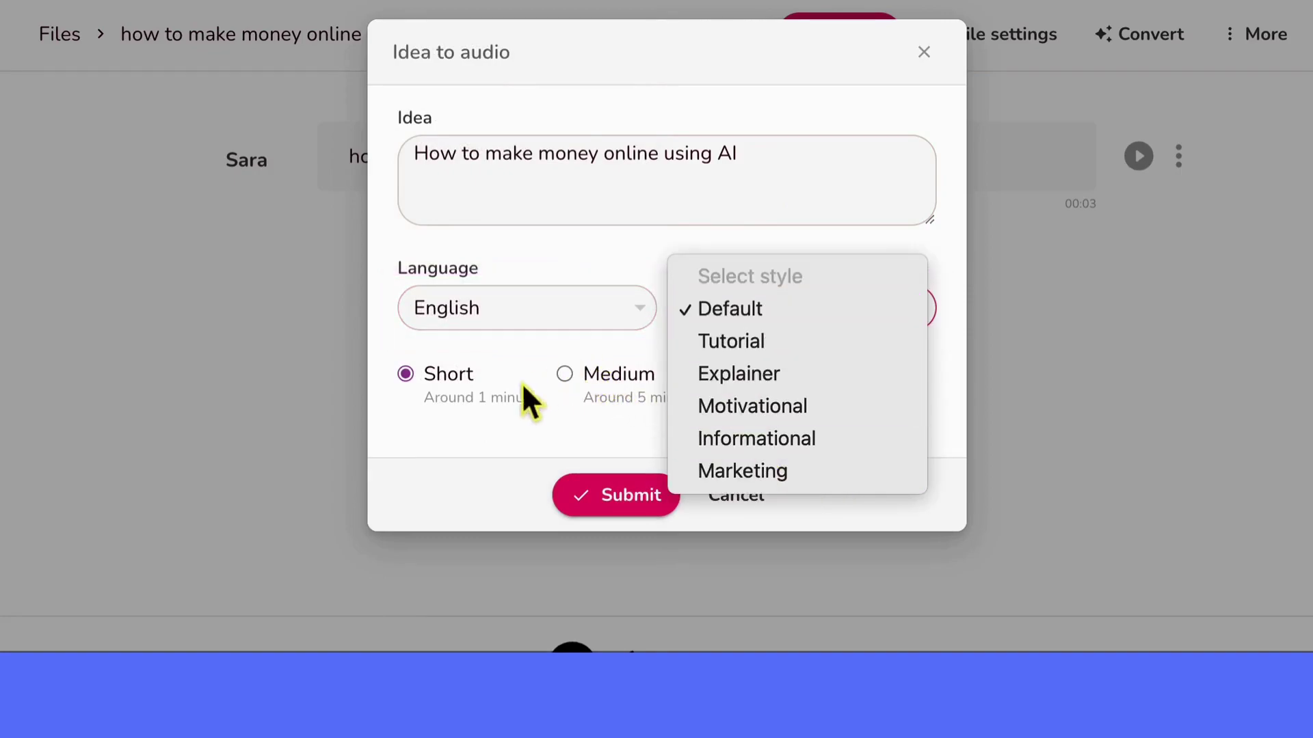
click(429, 397)
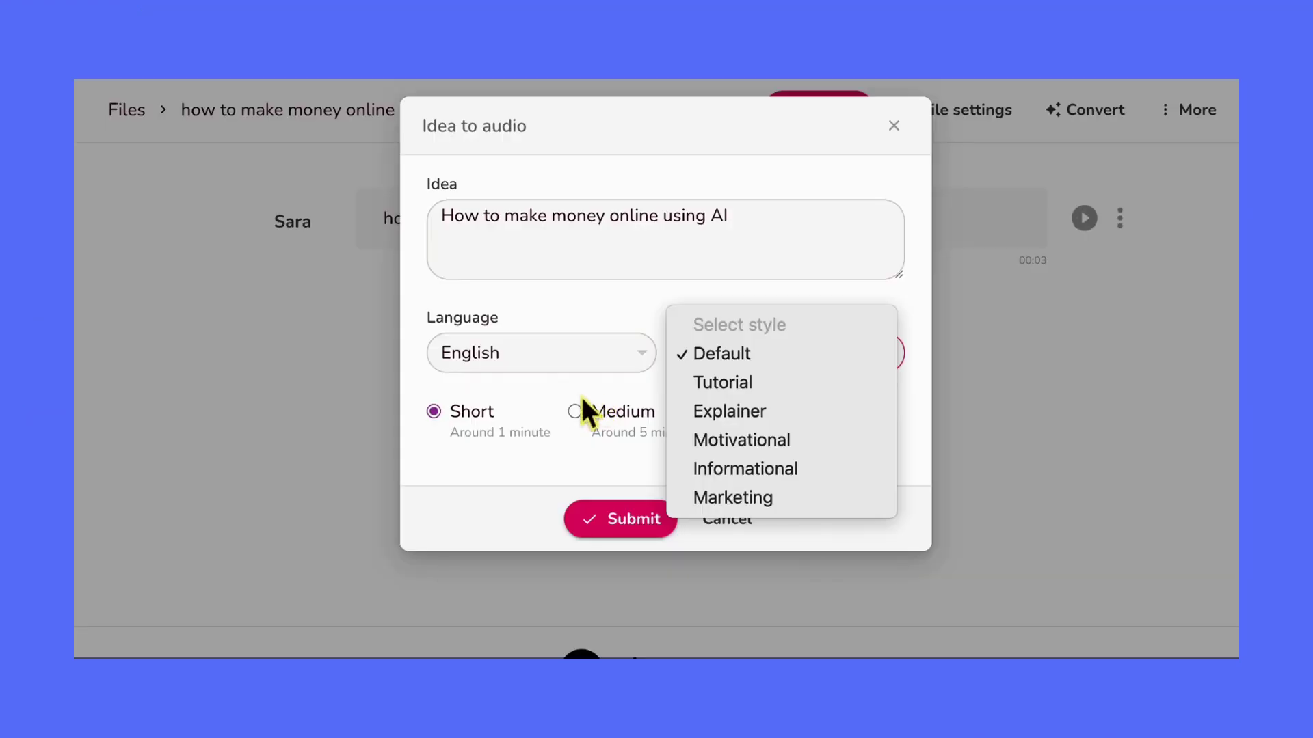
click(454, 434)
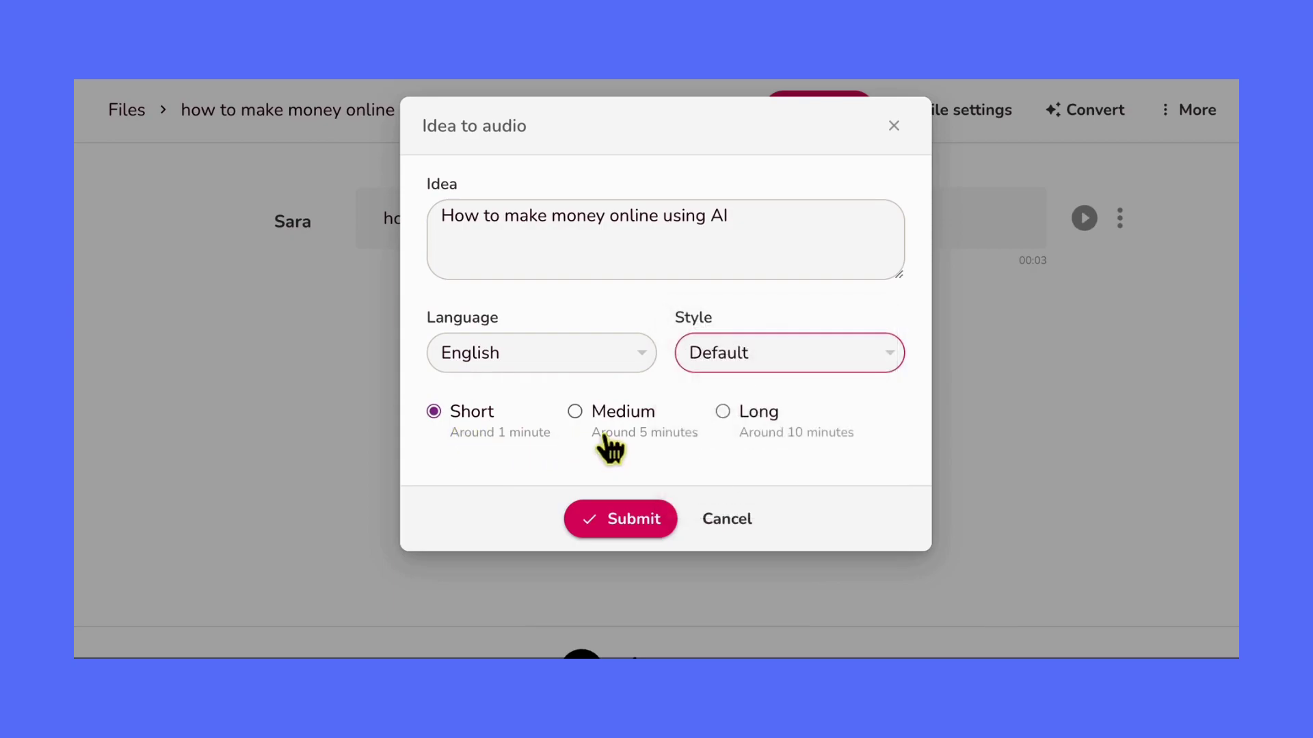
click(653, 527)
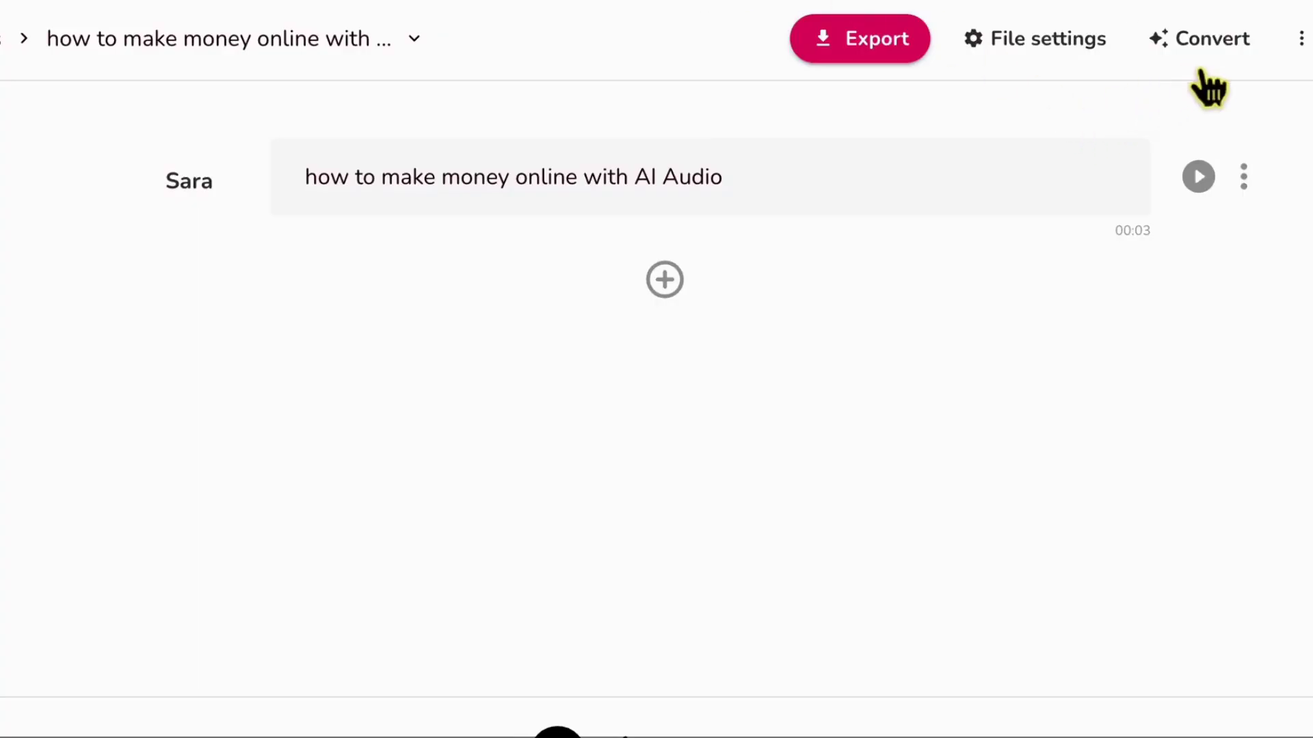
Step: Submit a Blog to audio conversion using the copied shamefreelife.com link with the Full, no summarization option
click(1203, 54)
click(1211, 146)
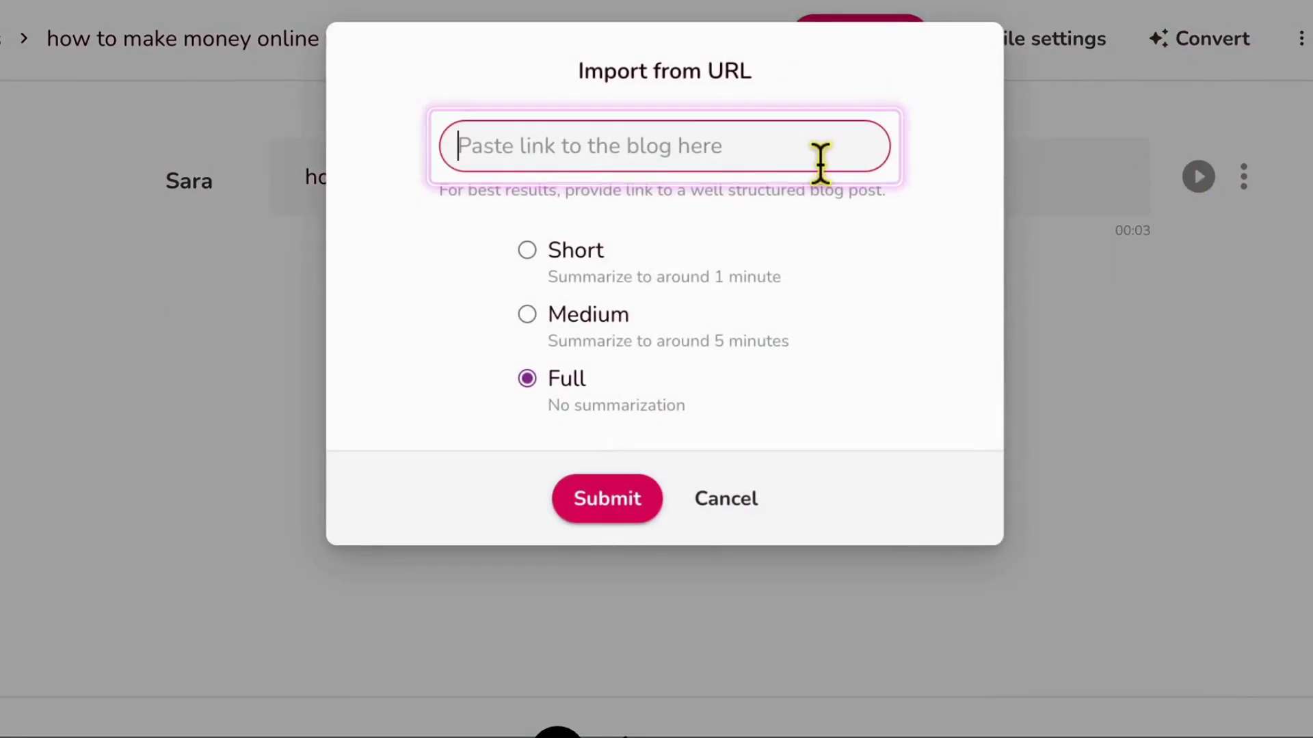
key(ctrl+v)
click(551, 273)
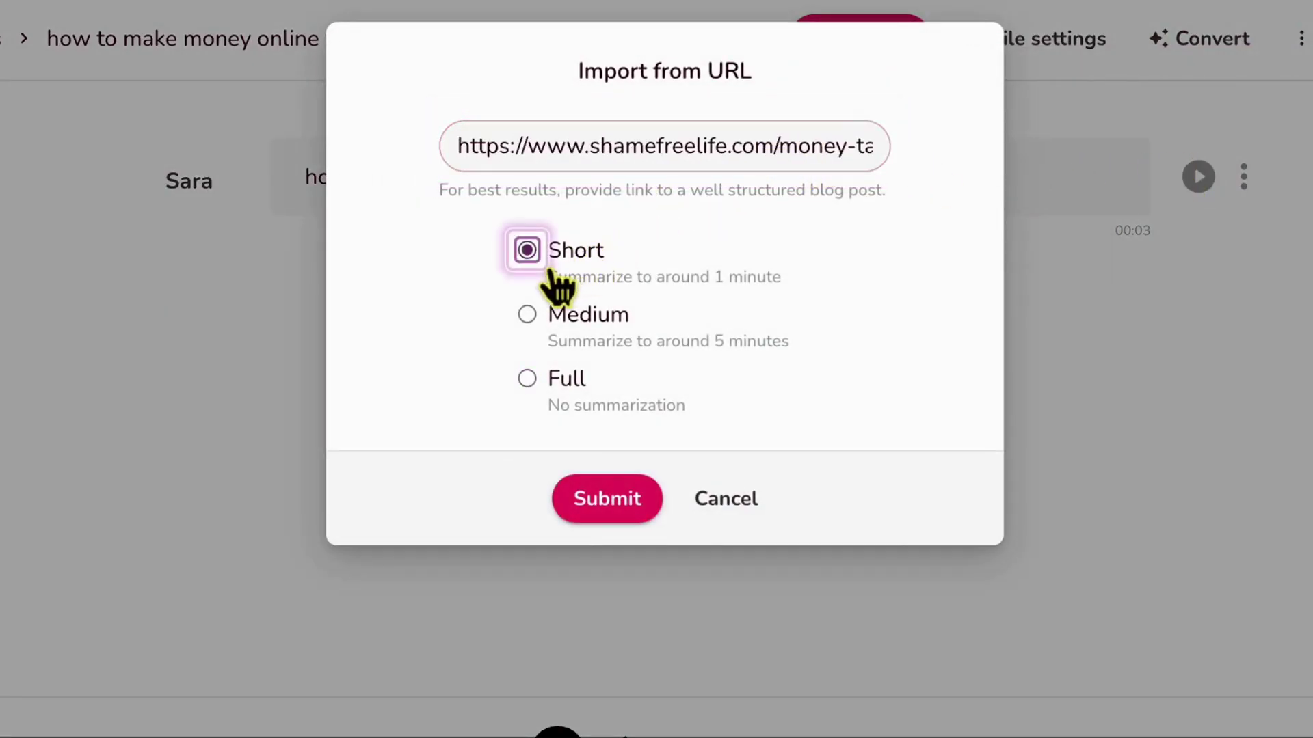
click(543, 400)
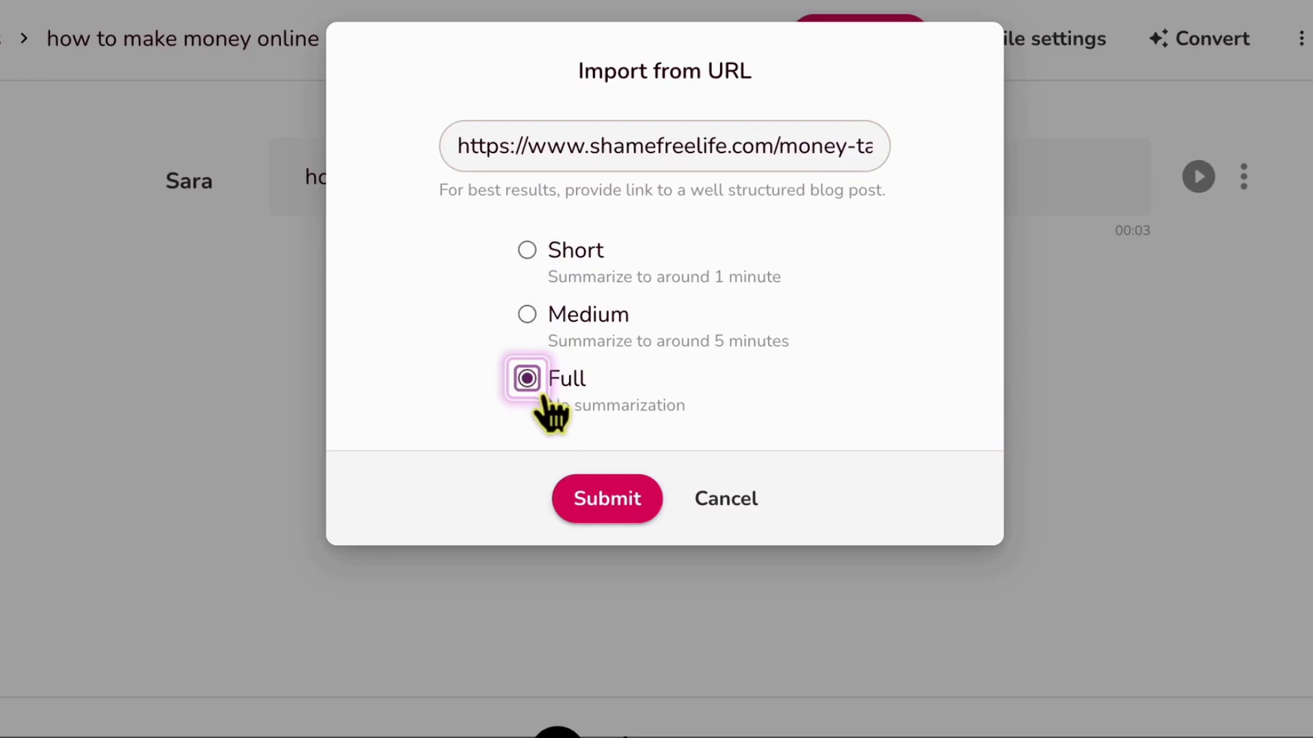
click(609, 524)
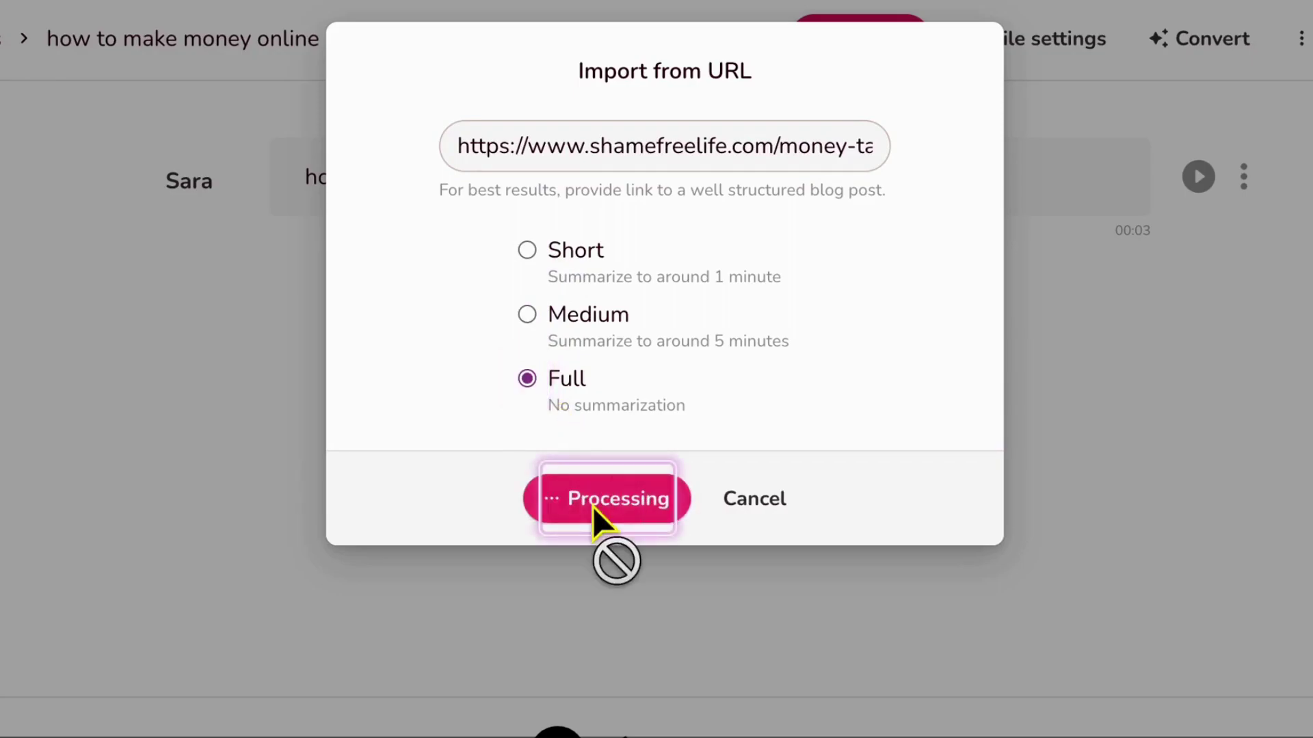
click(1214, 42)
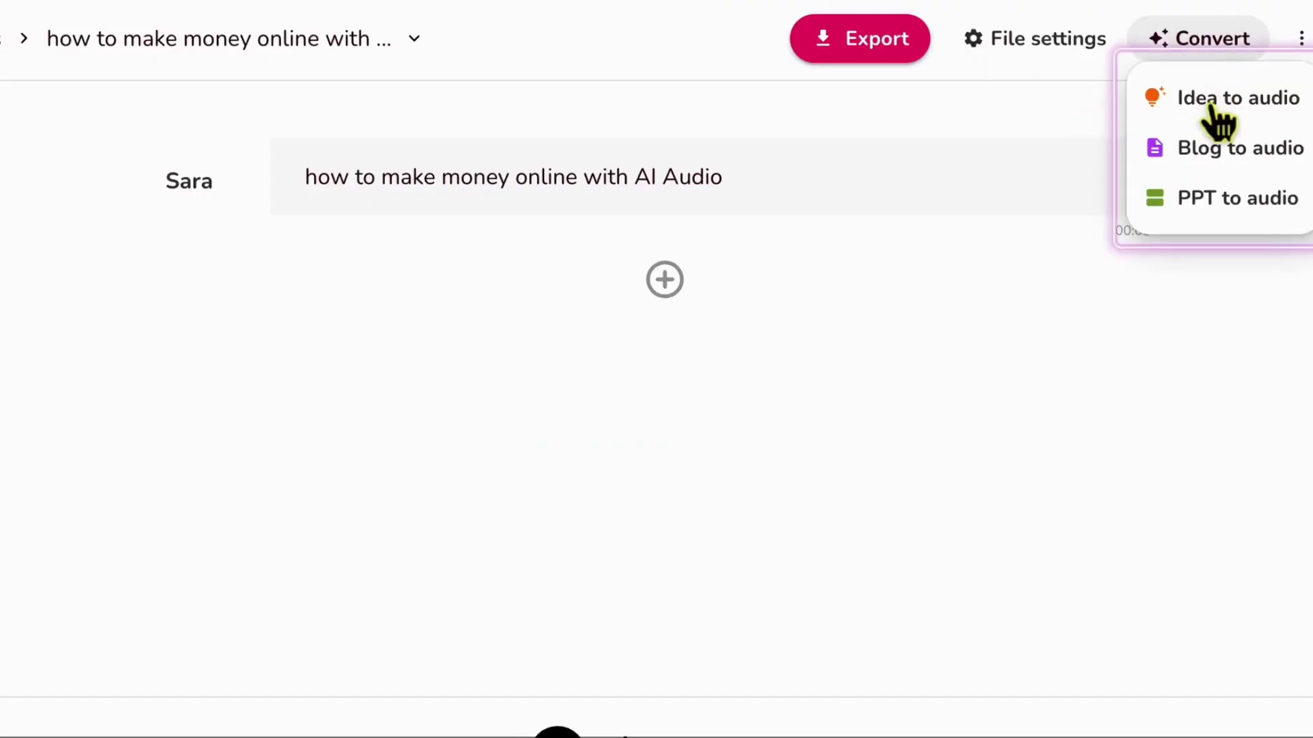
click(1207, 148)
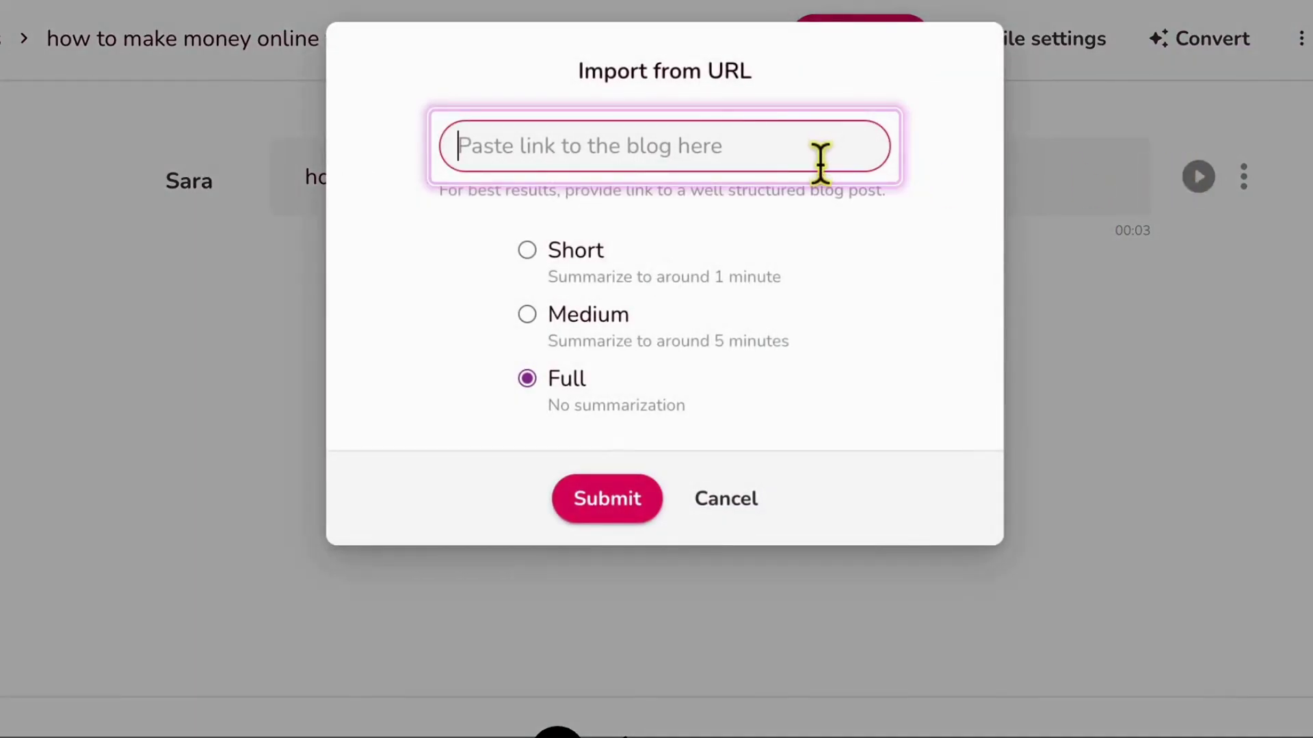
click(557, 258)
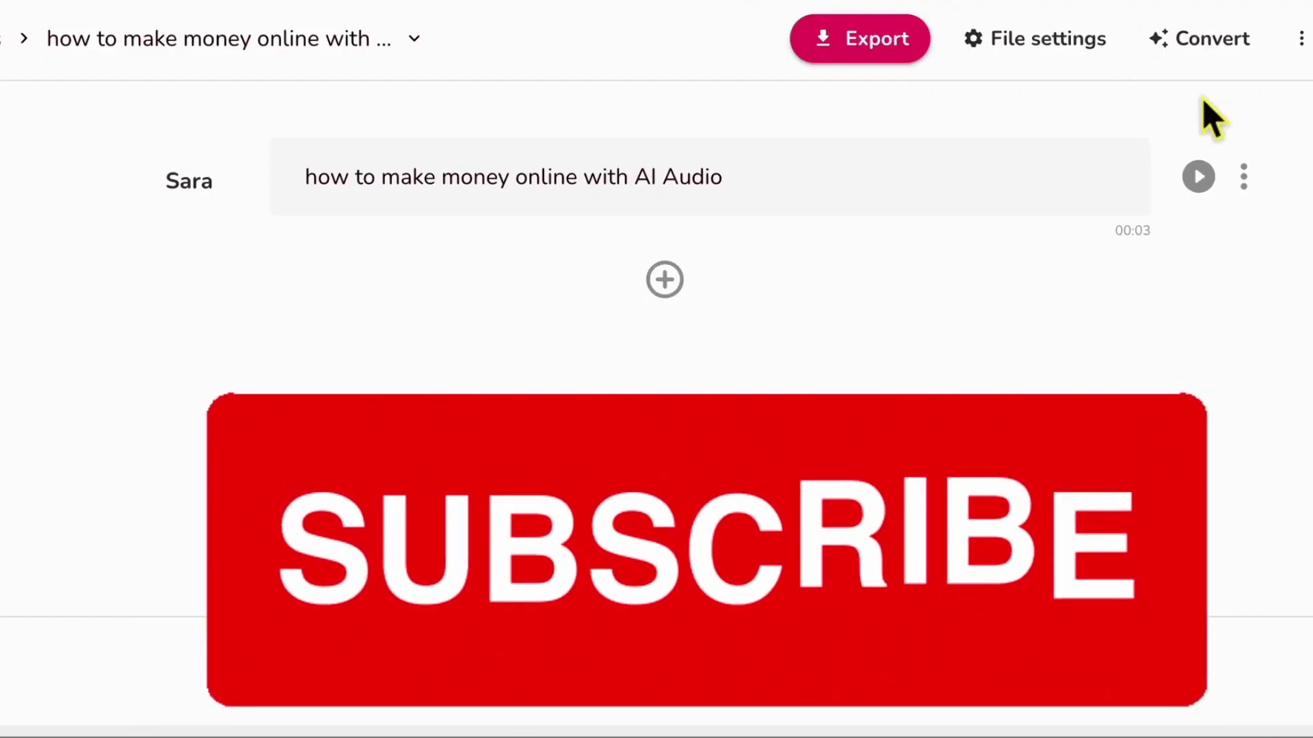
Step: View the PPT to audio conversion's upload options and cancel without choosing a file
click(1227, 48)
click(1227, 202)
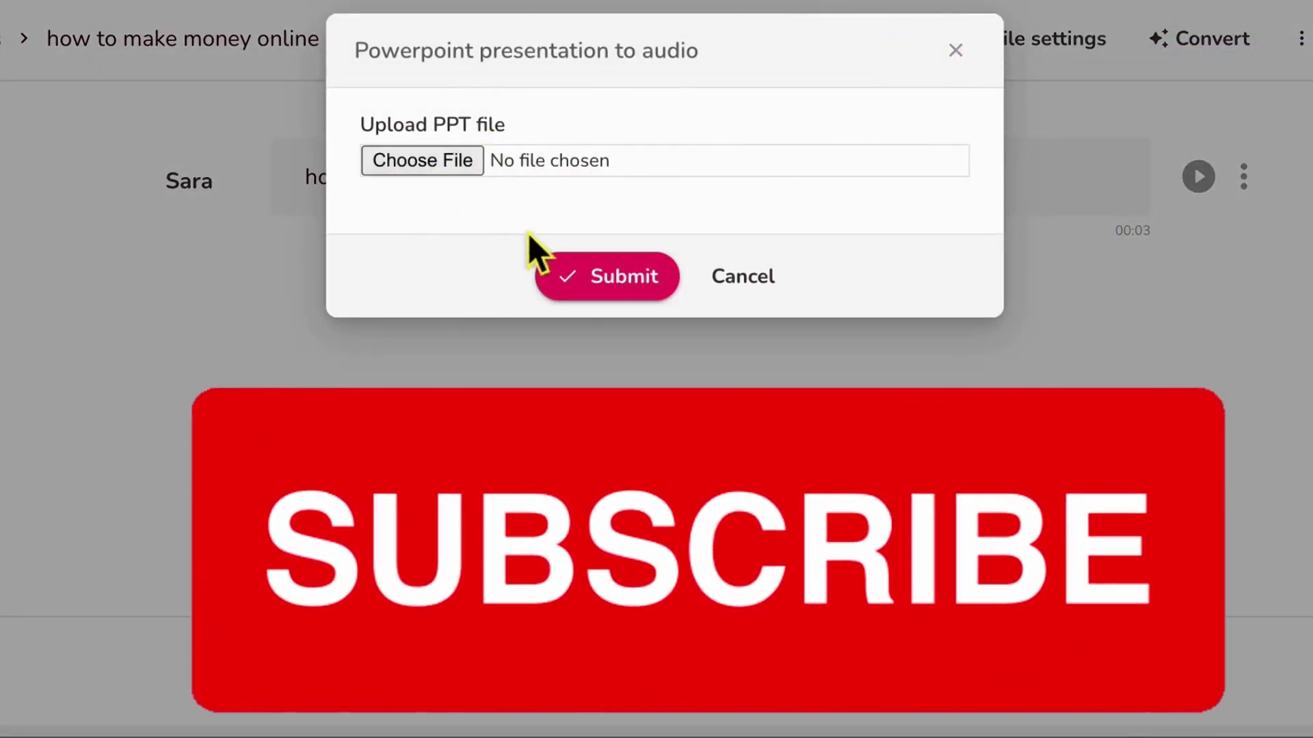
click(774, 285)
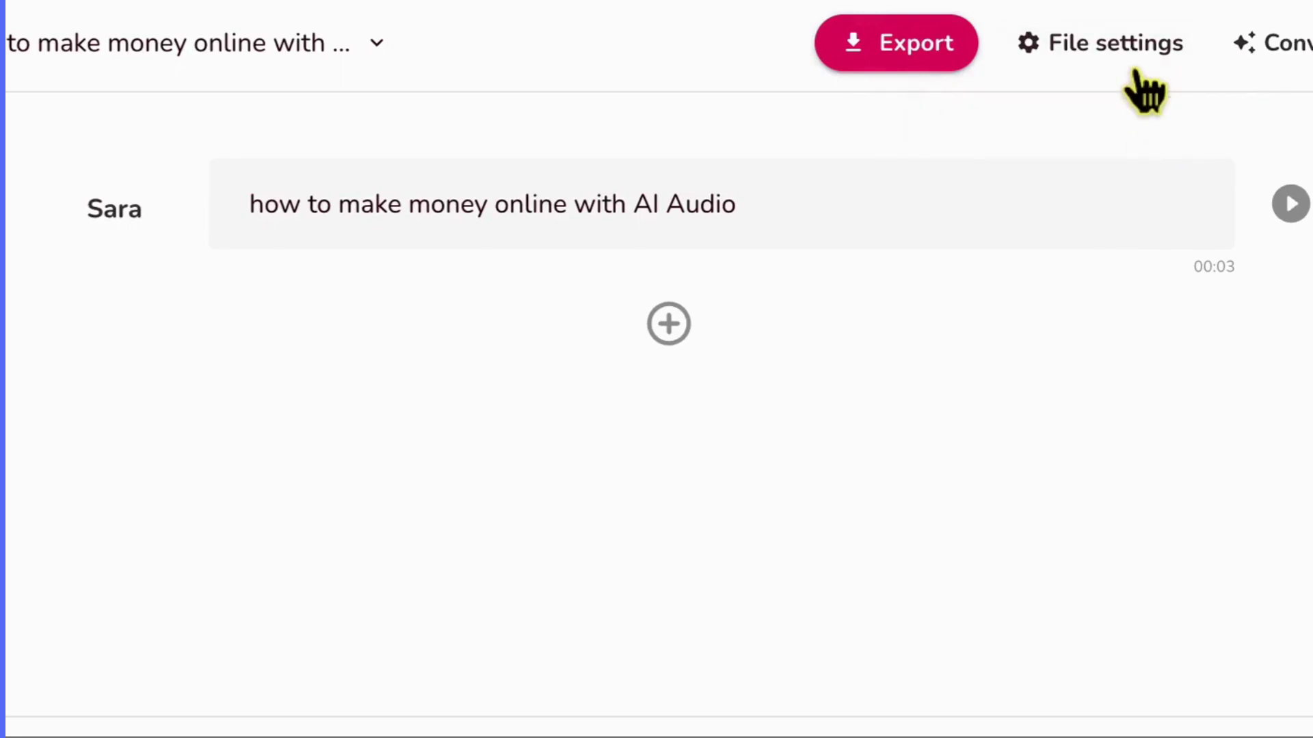
Step: Switch the file from Audio only to Video in its file settings
click(1125, 47)
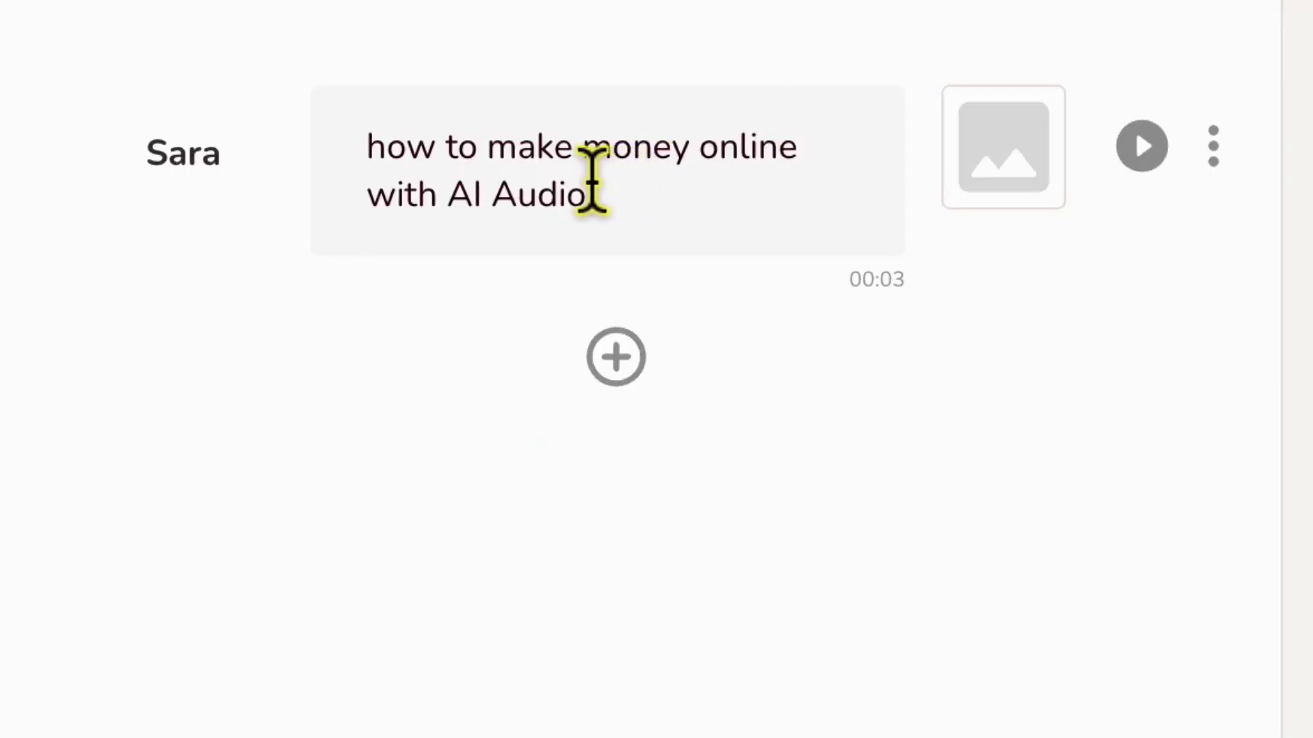
drag(582, 176, 740, 182)
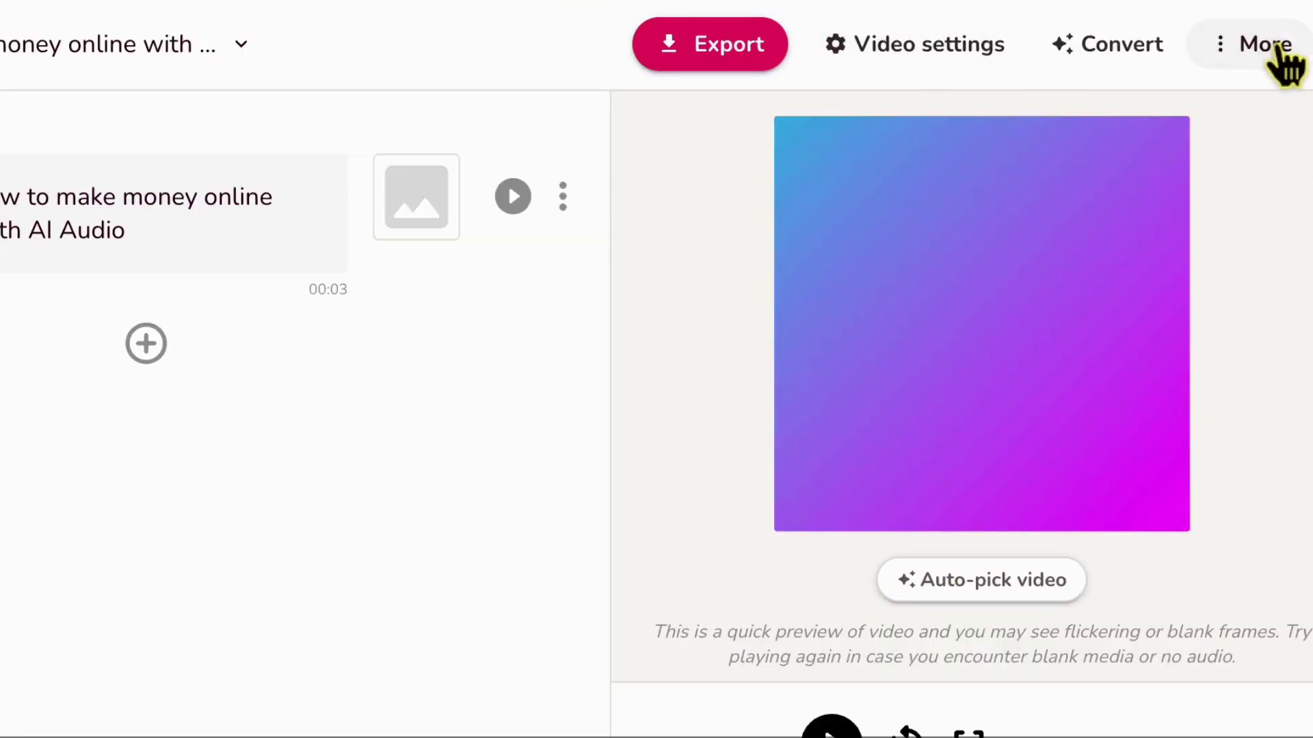
Step: Enter ASAP with the pronunciation "as soon as possible" in the video's pronunciation map
click(1278, 49)
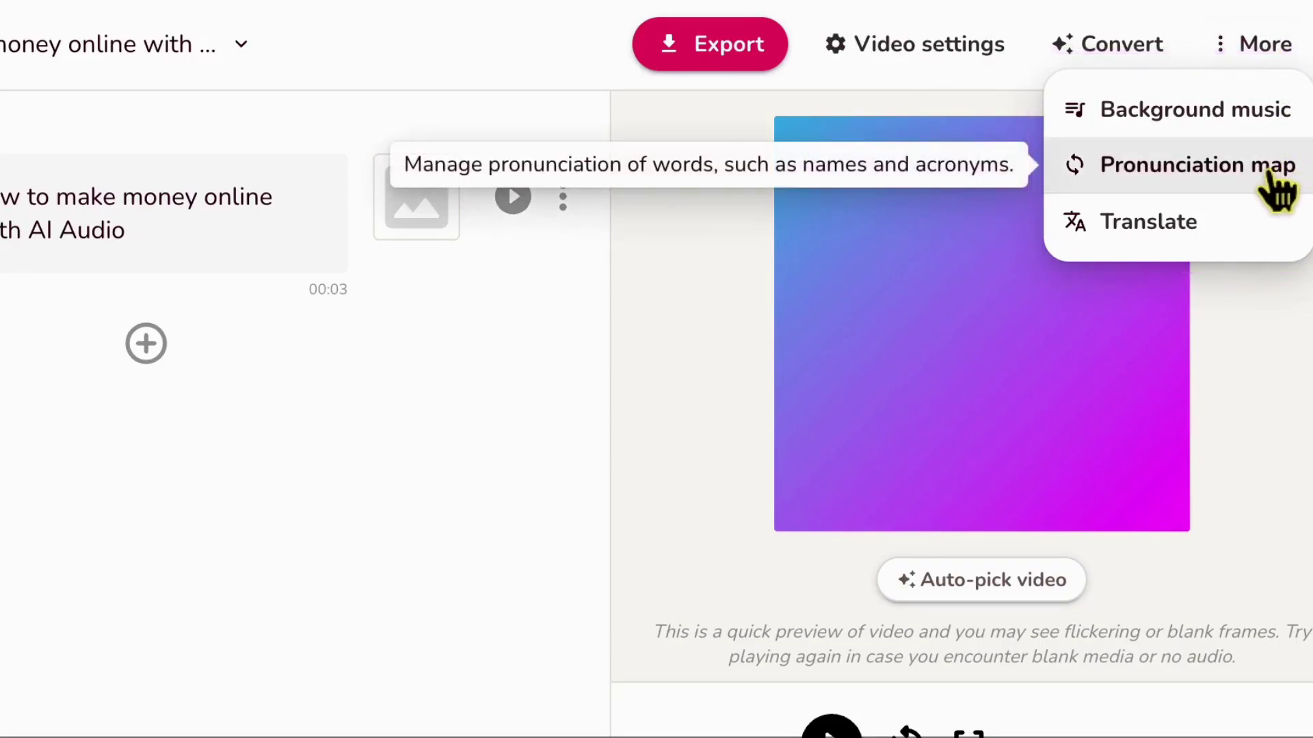
click(1162, 180)
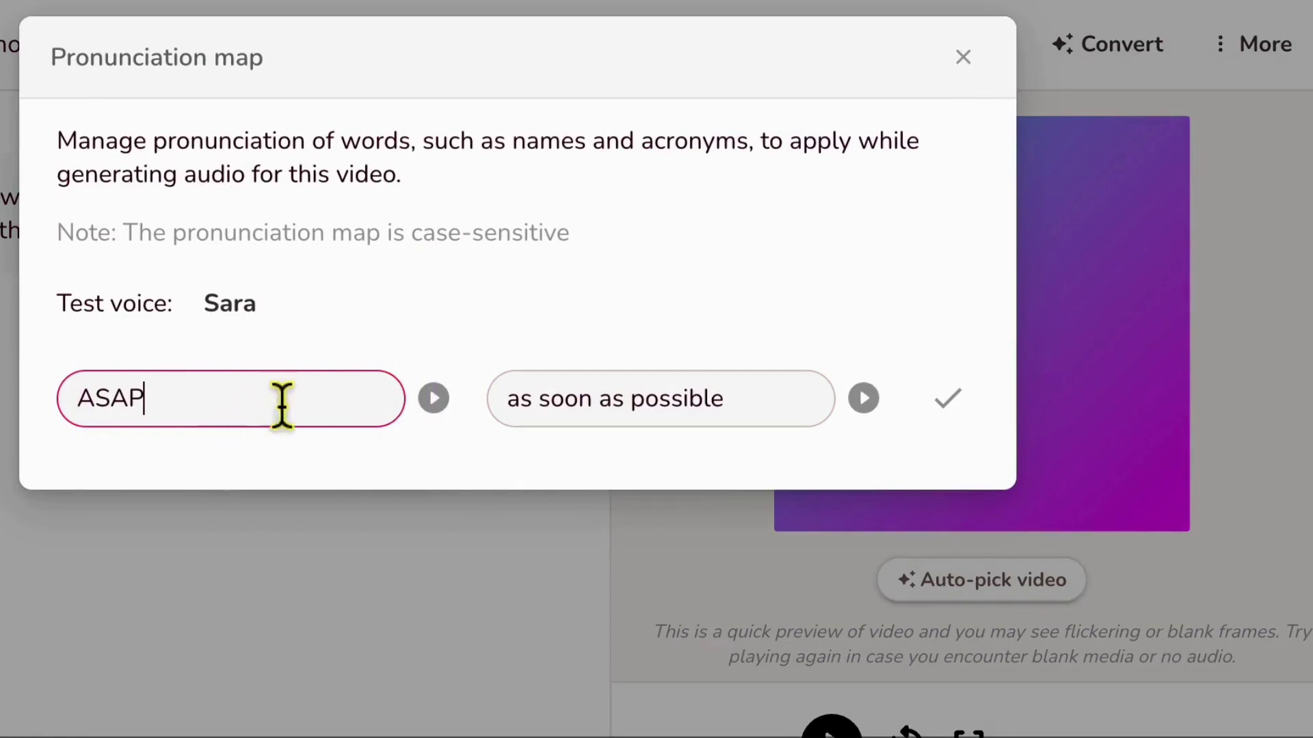
click(604, 418)
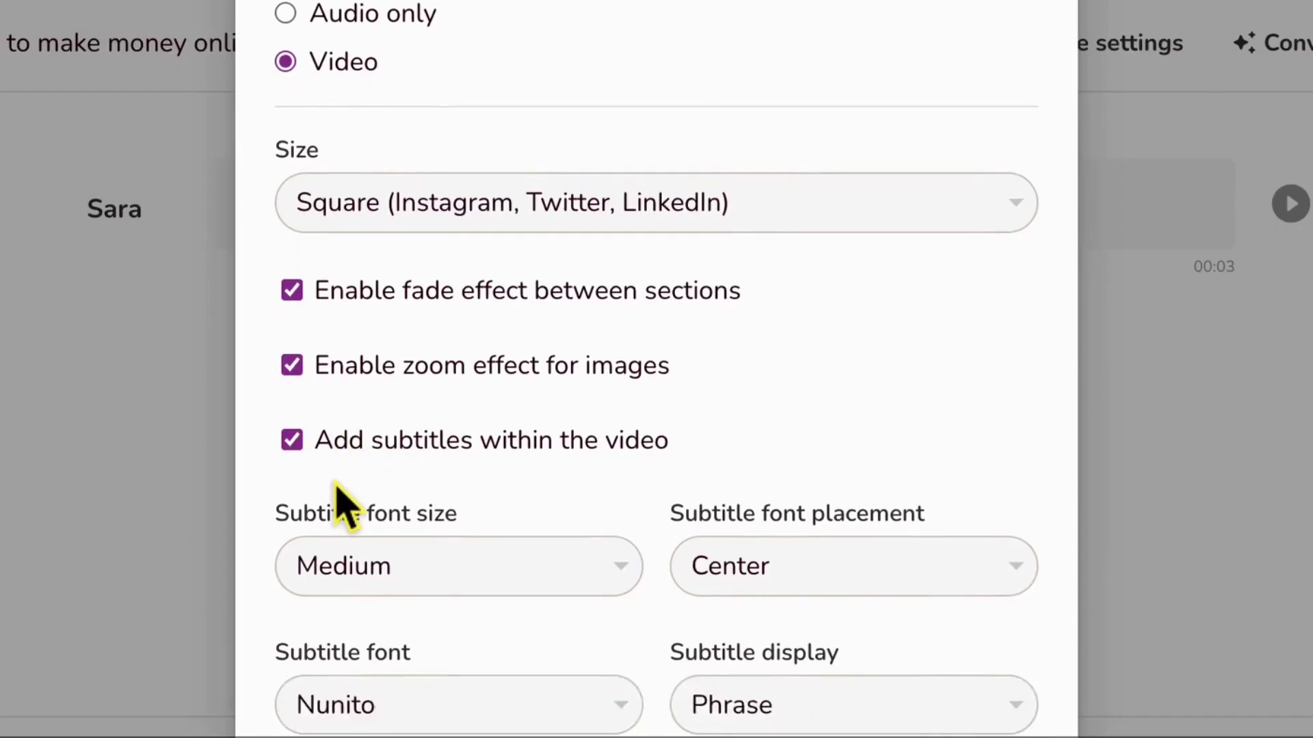
Step: Review the video's effect and subtitle settings and open the subtitle font color for editing
scroll(346, 504, down, 5)
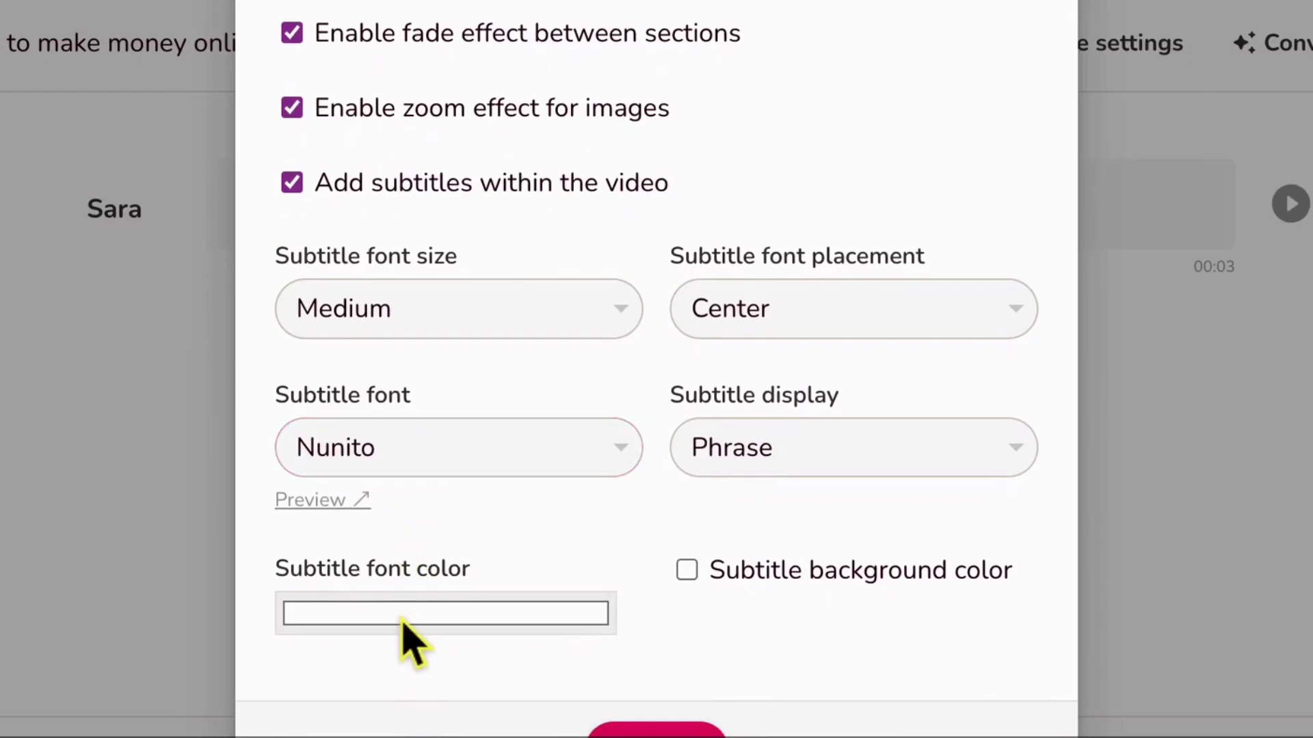
click(410, 624)
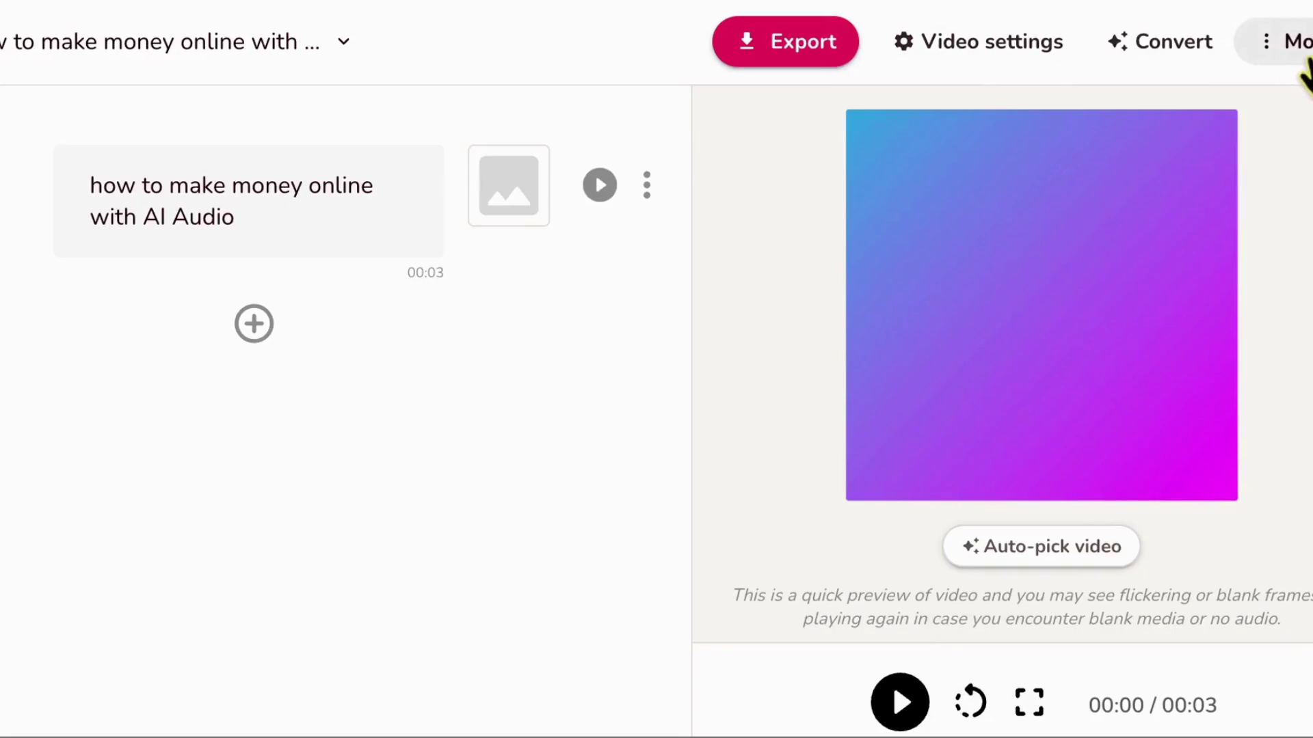
Step: Browse the stock library and personal library for the video's background music
click(1294, 58)
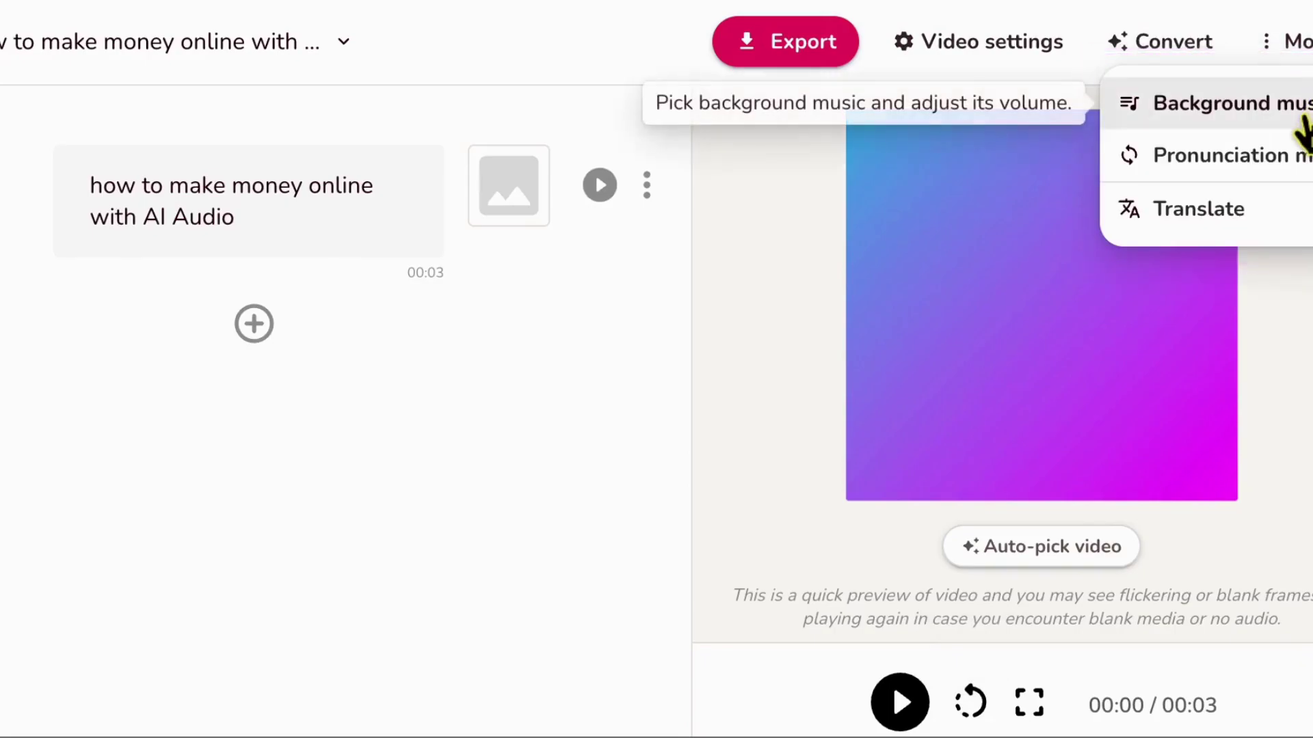
click(1177, 112)
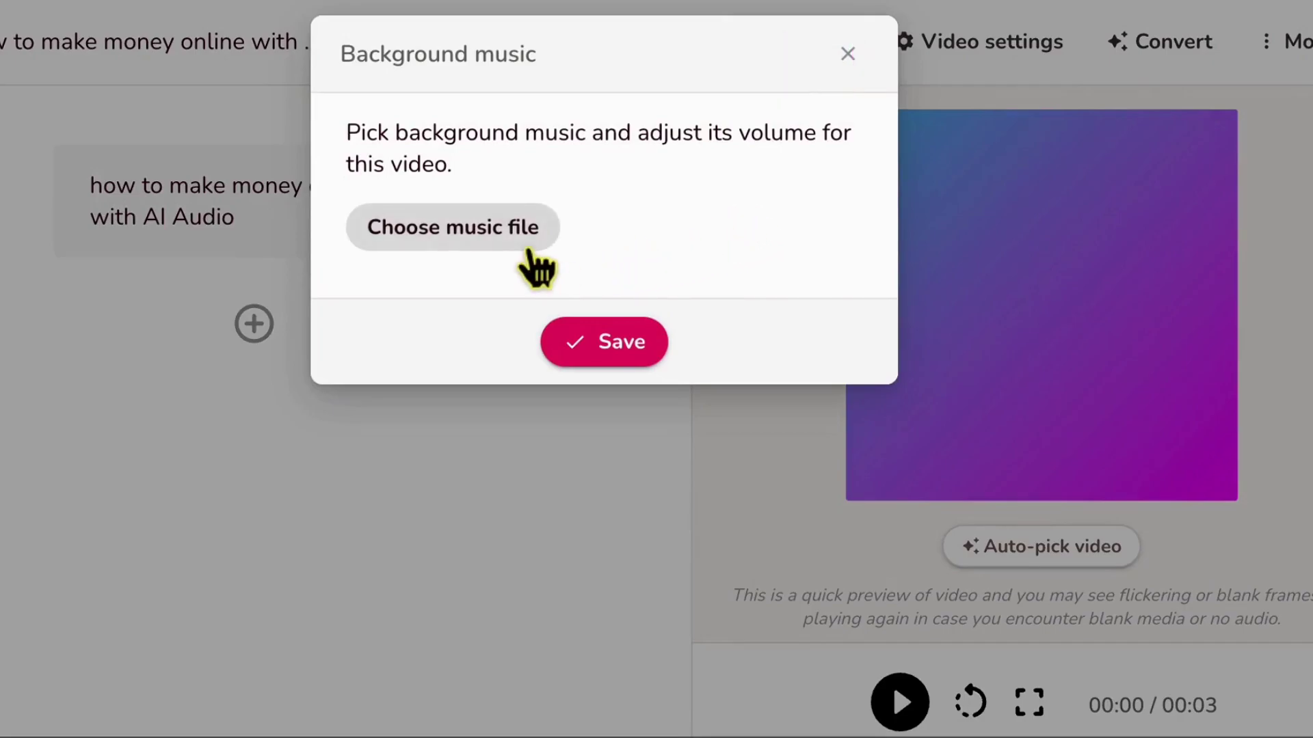
click(506, 243)
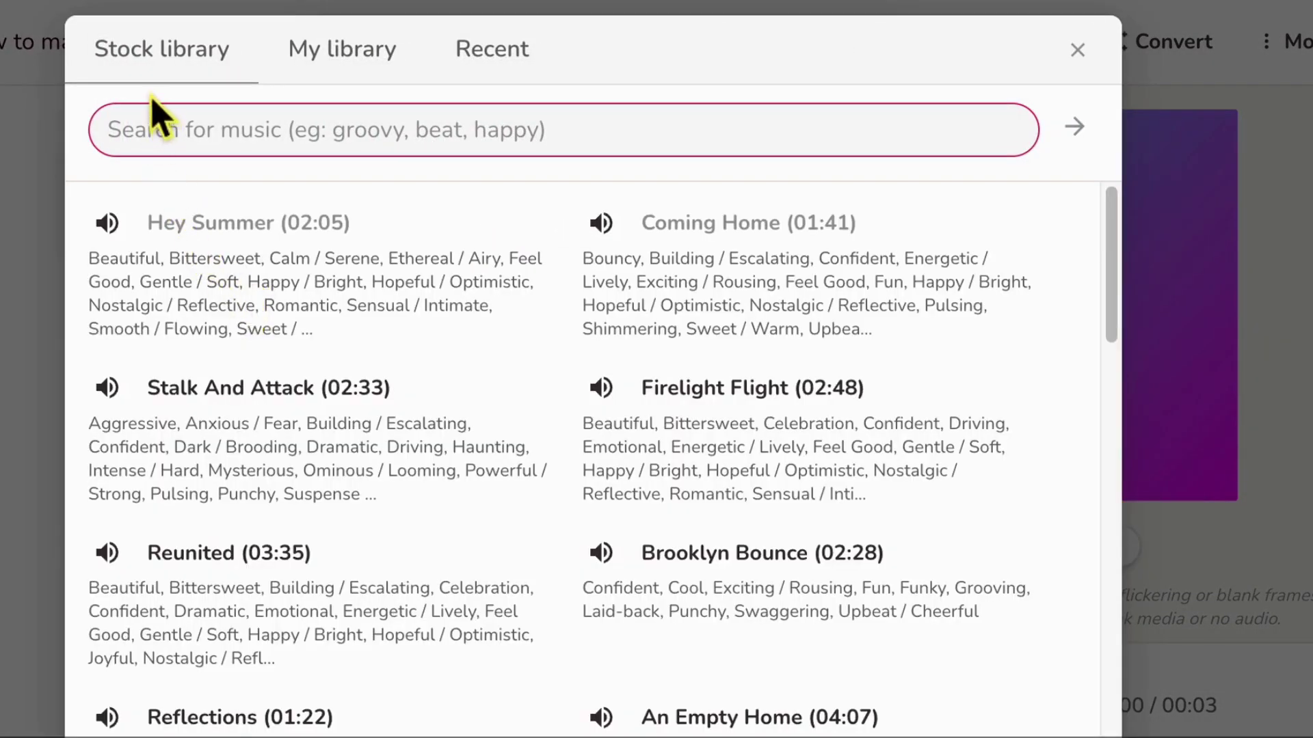
click(163, 65)
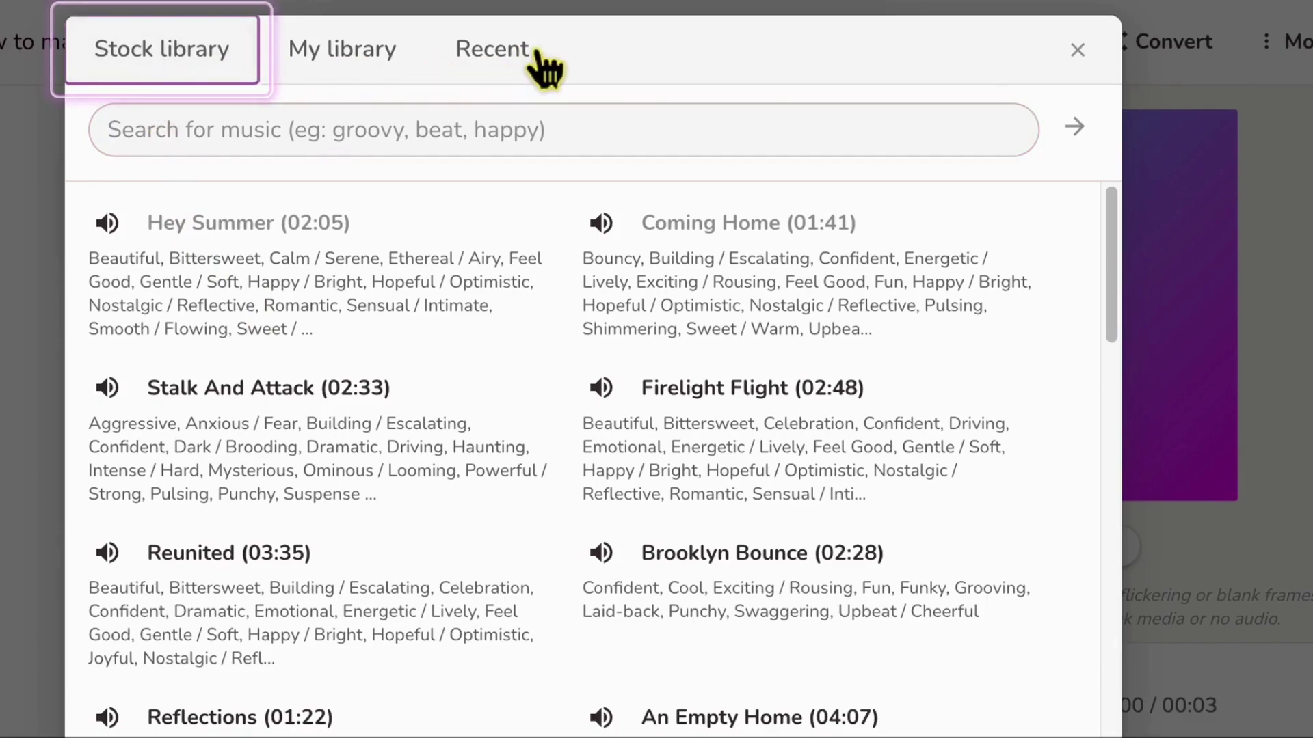
click(369, 63)
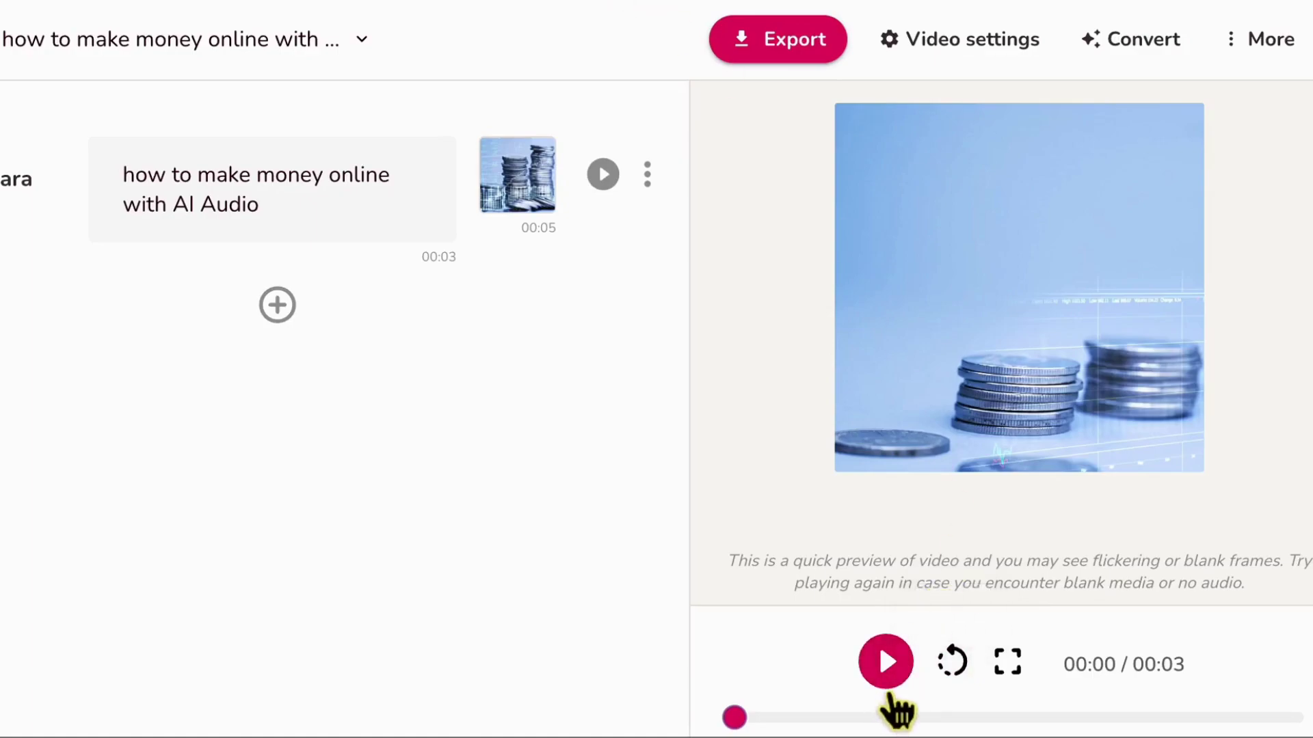
Step: Play and pause the video preview, and open the video's export
click(885, 681)
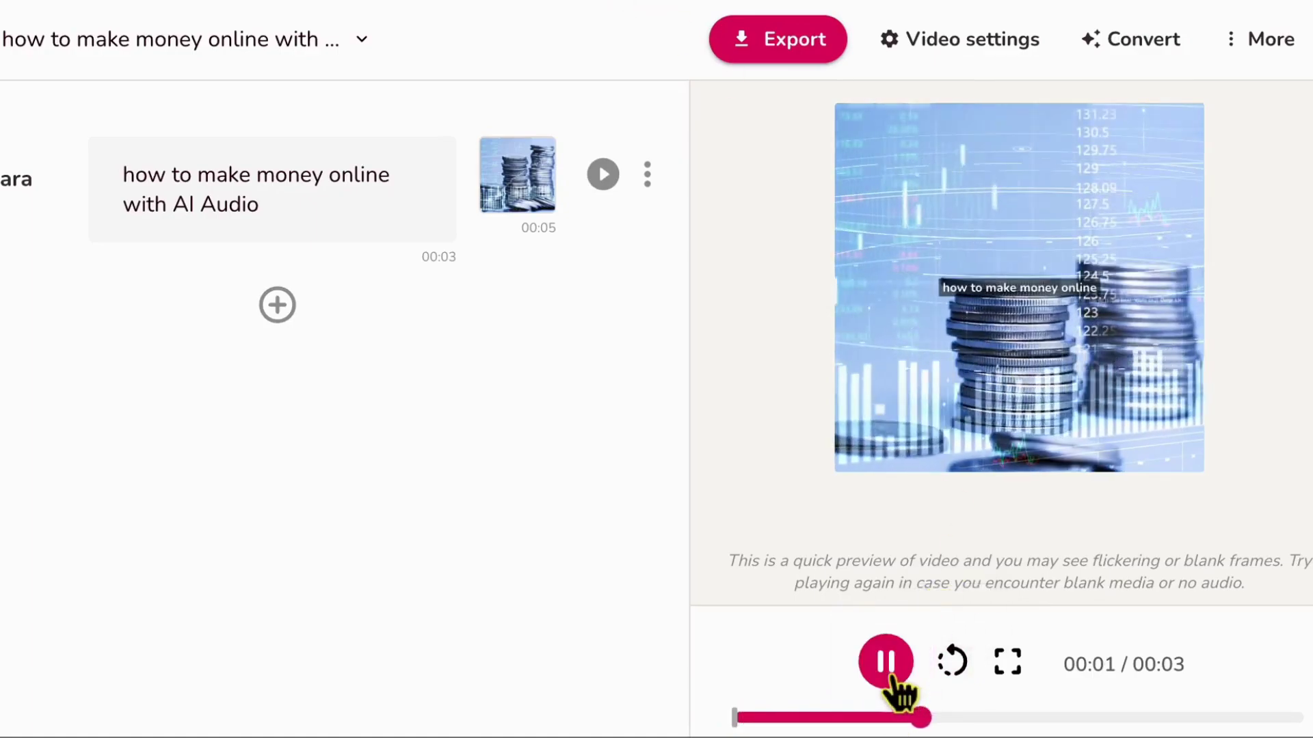
click(905, 681)
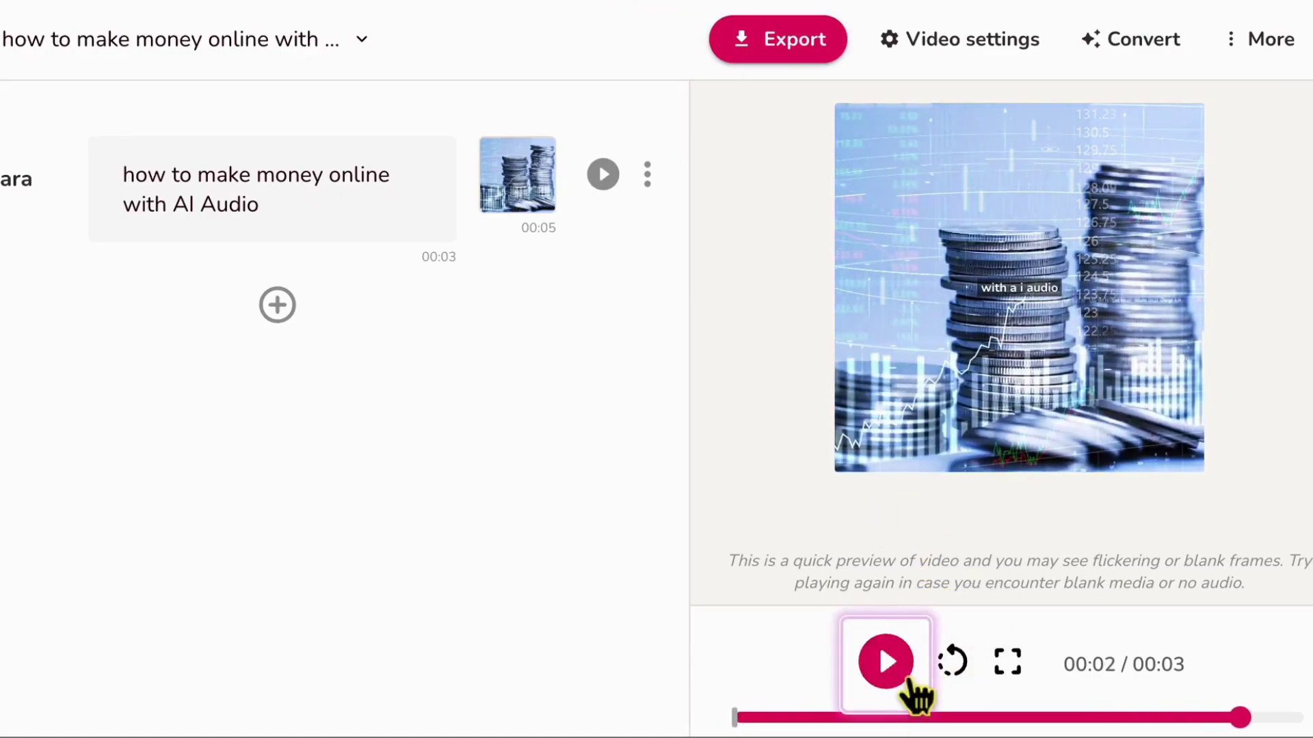
click(795, 54)
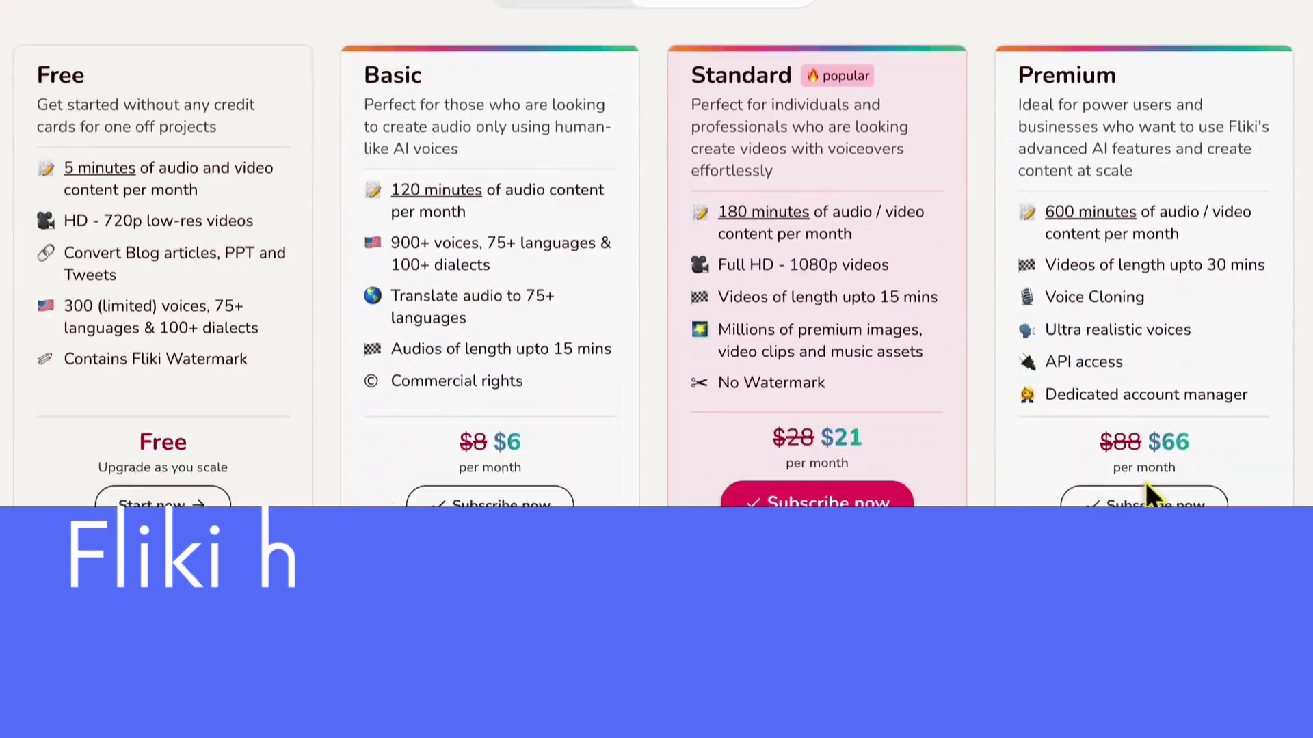
Step: Compare the Free, Basic, Standard and Premium pricing plans and their feature table
scroll(1148, 493, down, 10)
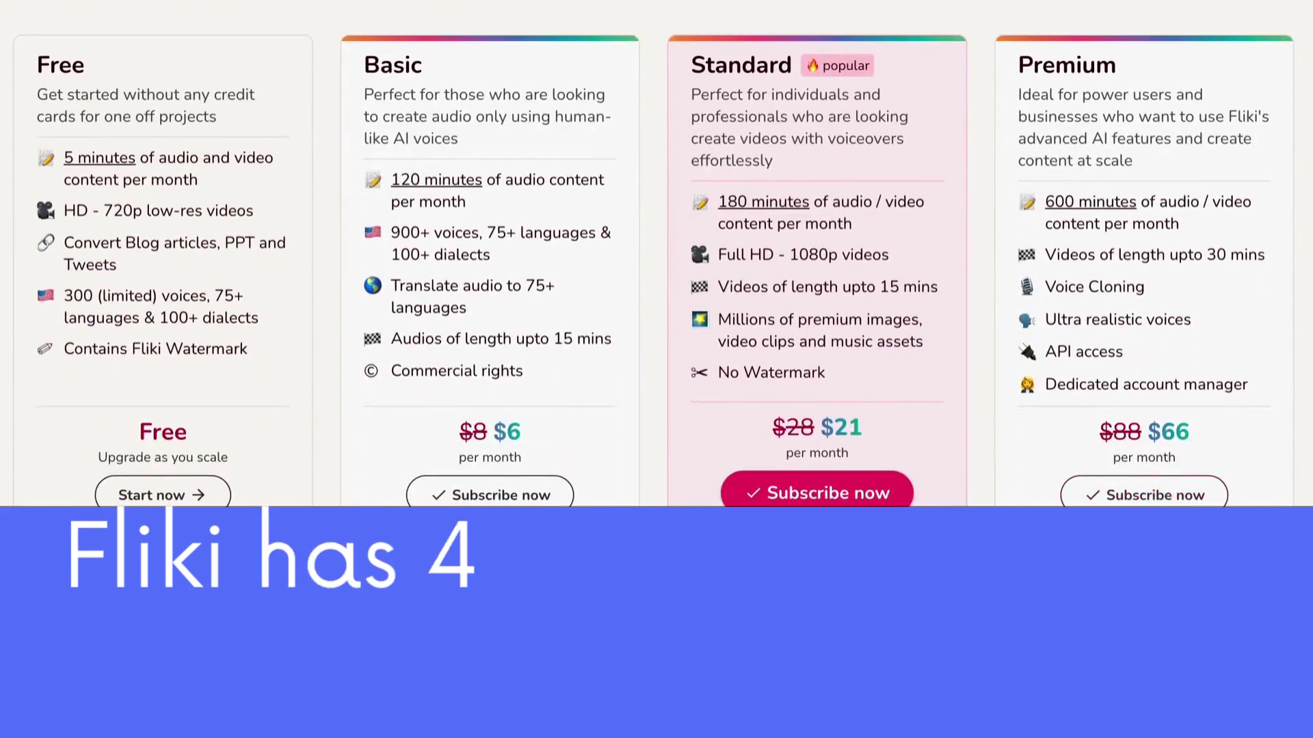
scroll(654, 253, down, 13)
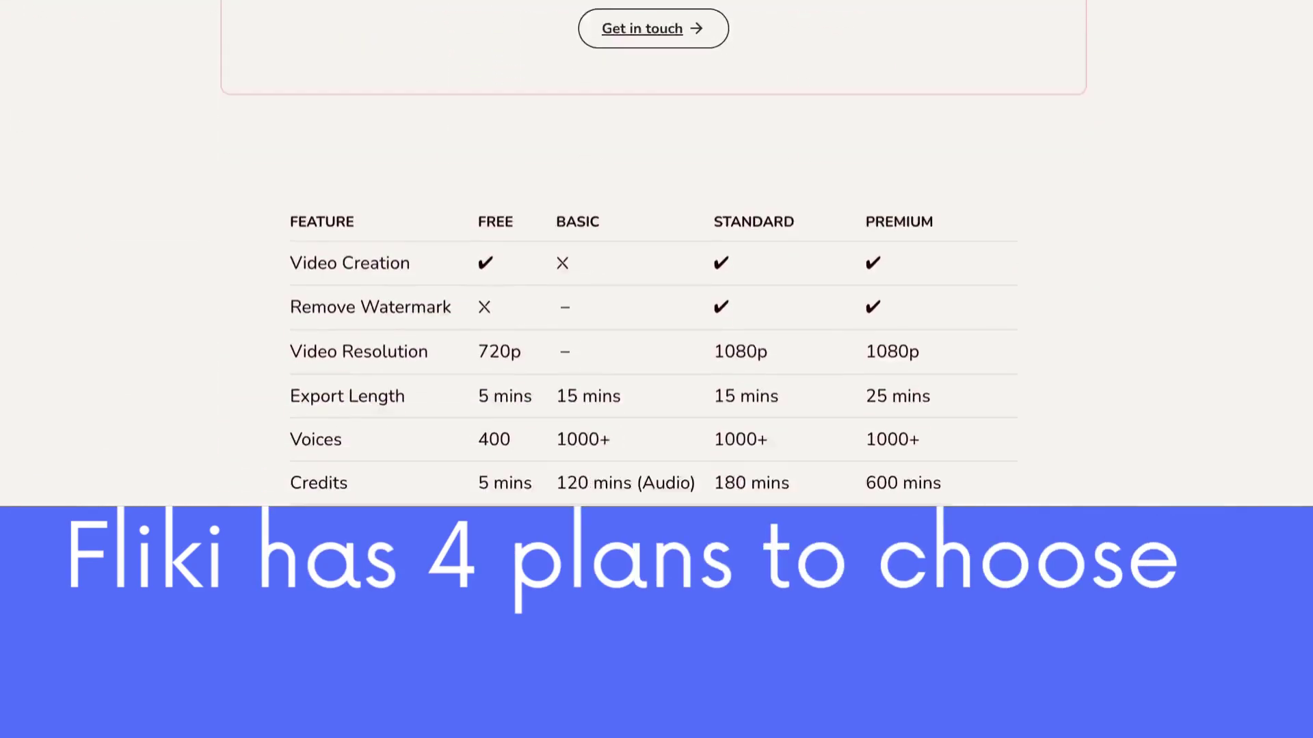